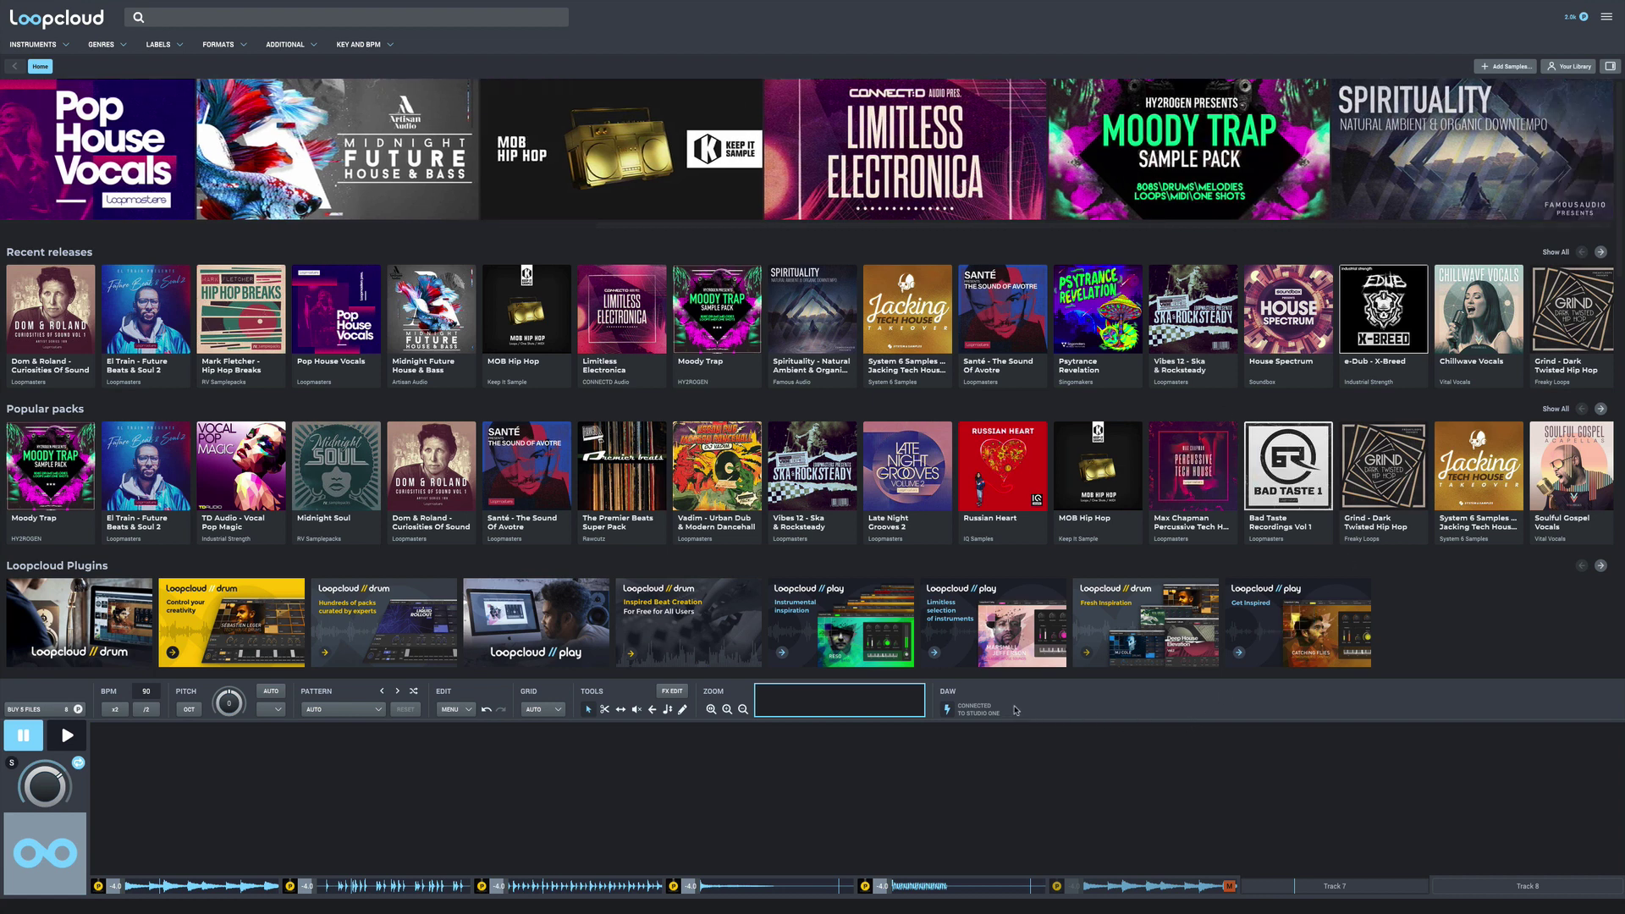
# Search Loopcloud for 'nu school' and open the Nu School Boom Bap pack by Keep It Sample
pyautogui.press('super+Tab')
pyautogui.press('super+Tab')
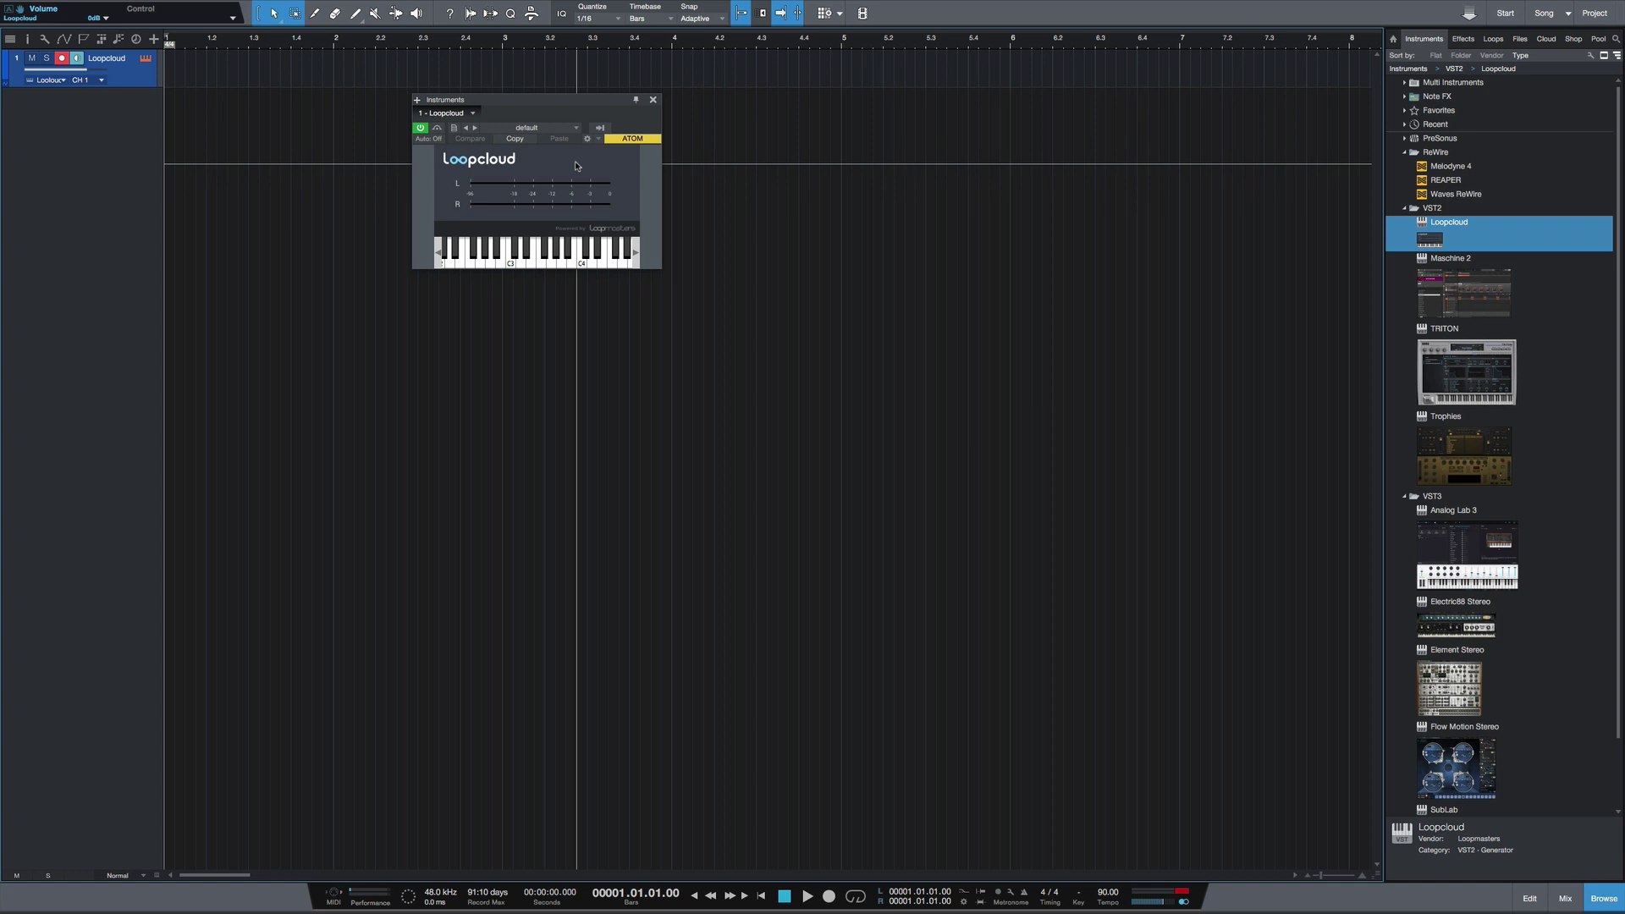
pyautogui.press('super+Tab')
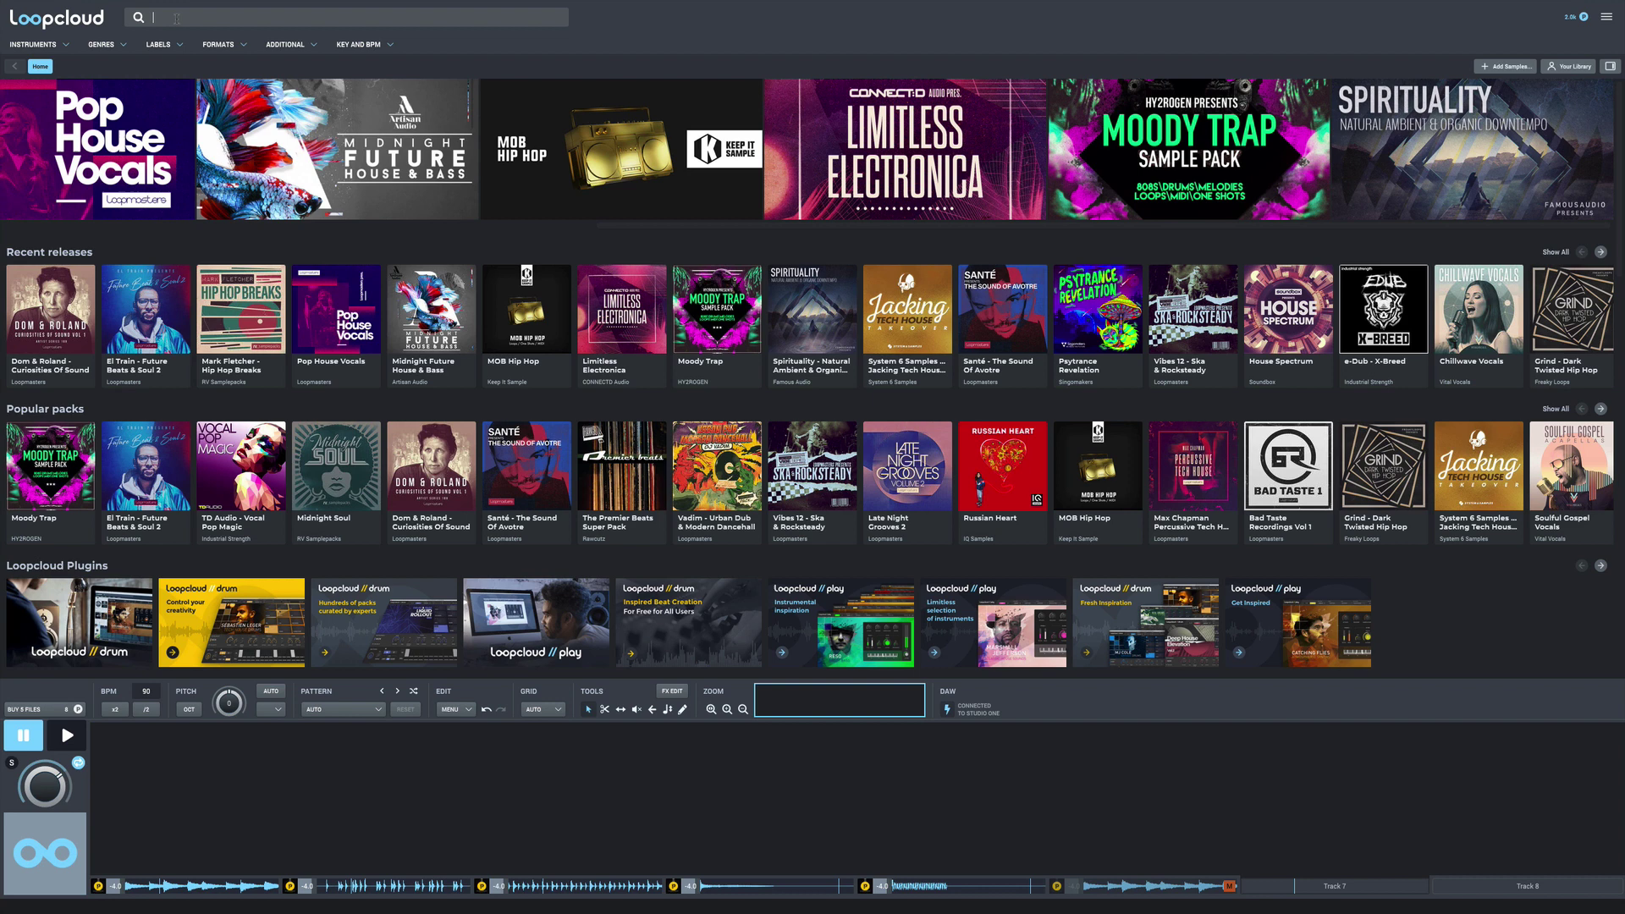
pyautogui.click(176, 17)
pyautogui.write('nu')
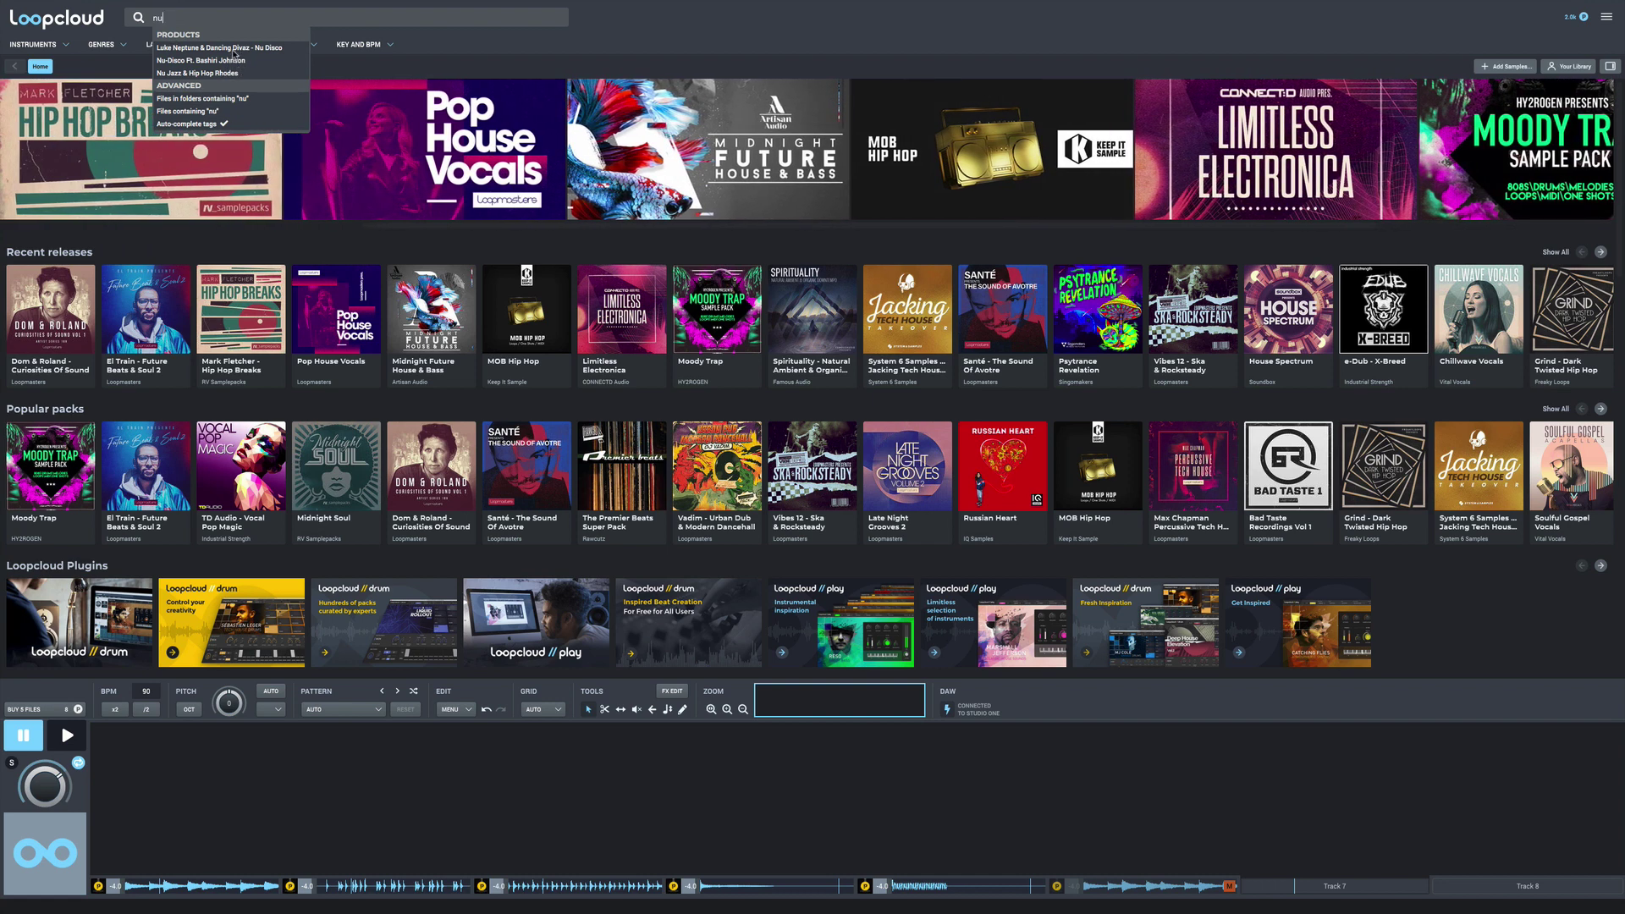
pyautogui.write('school')
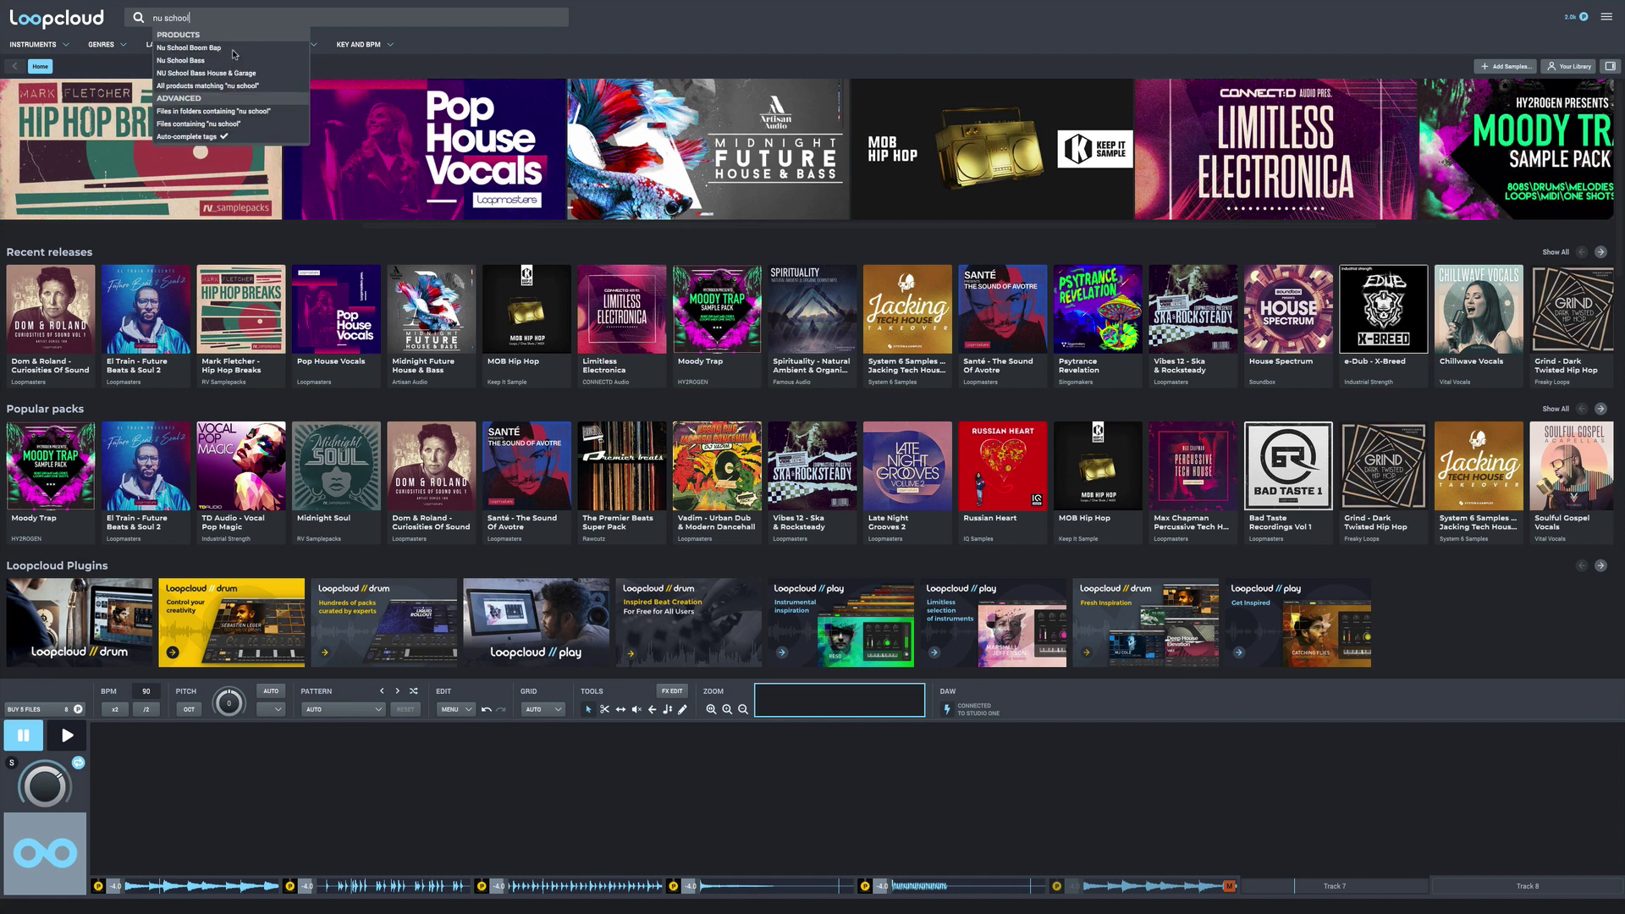
pyautogui.click(215, 49)
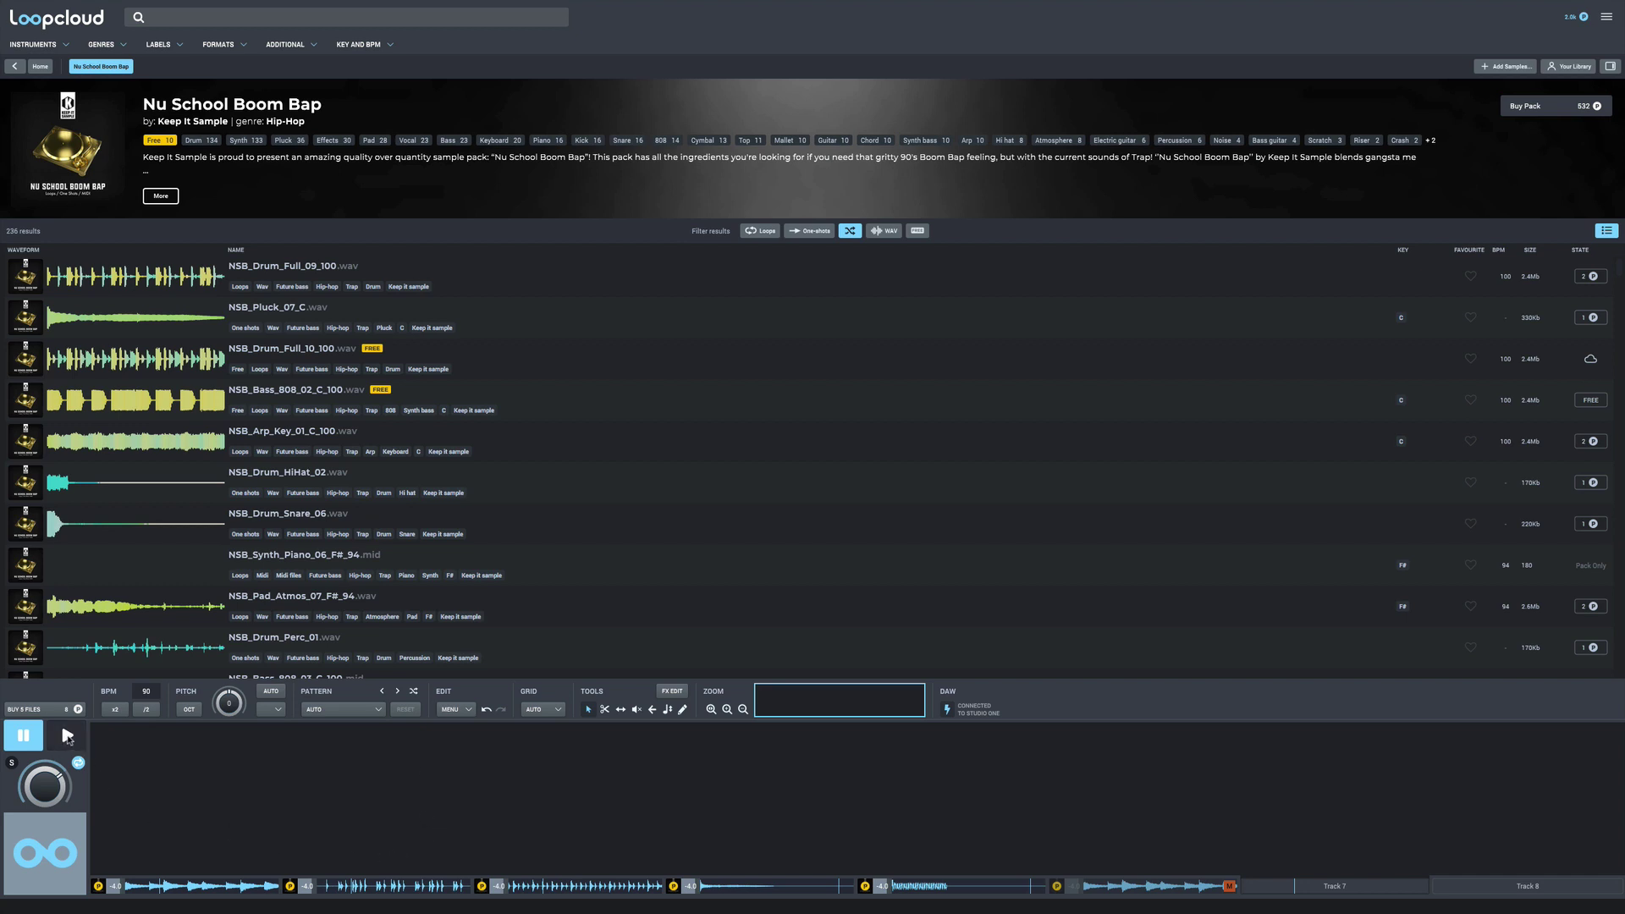
pyautogui.click(67, 736)
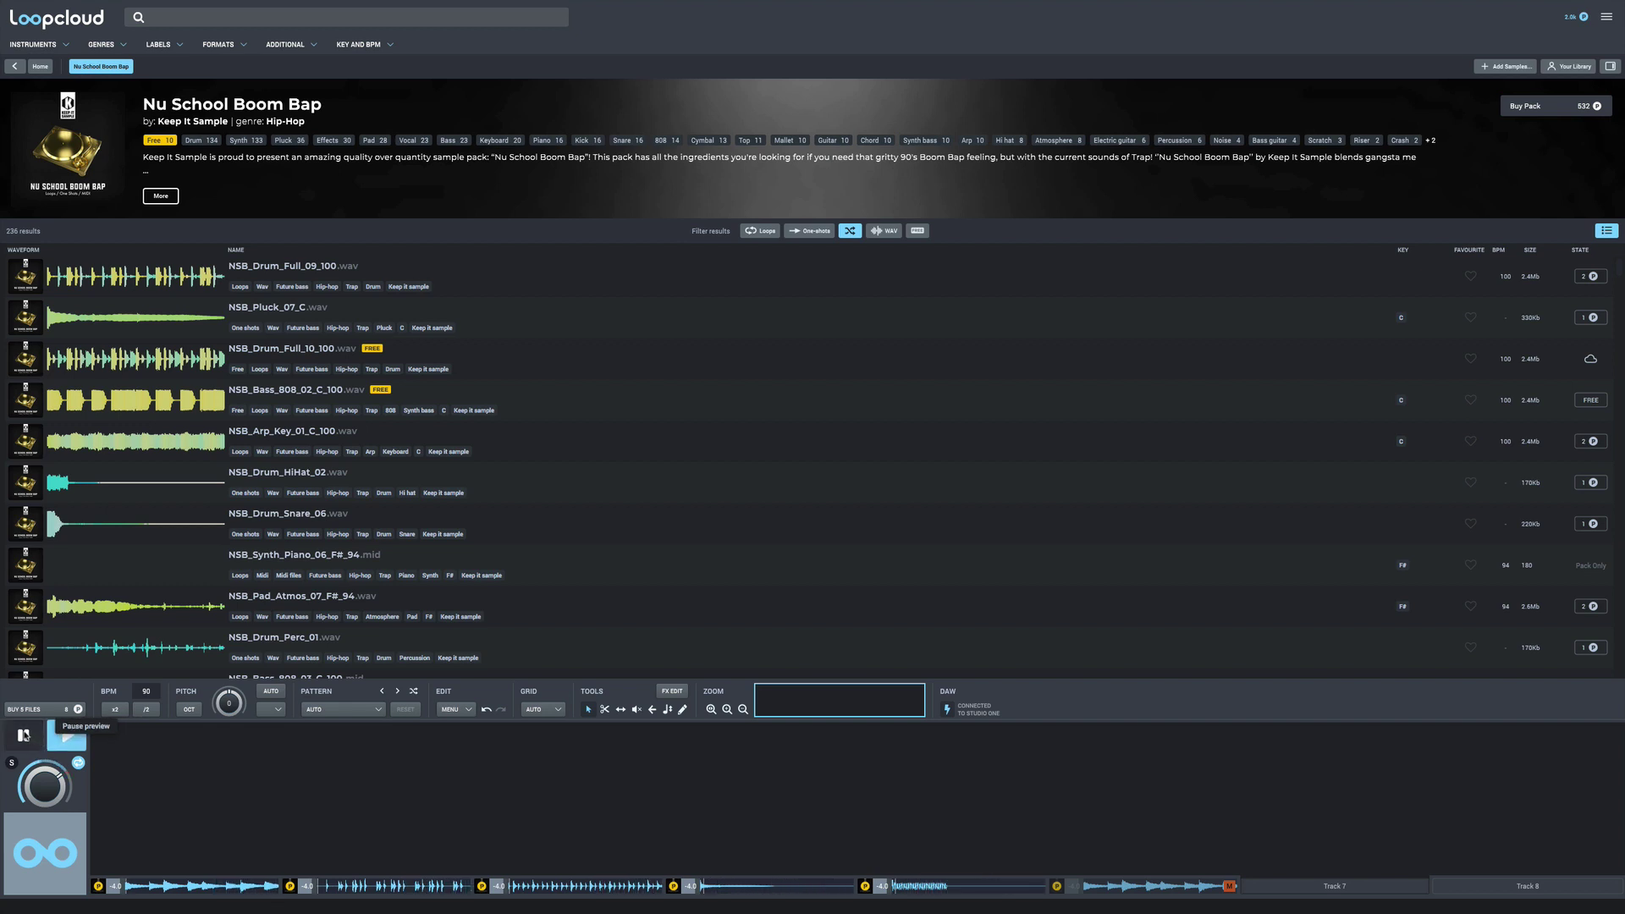
pyautogui.click(25, 735)
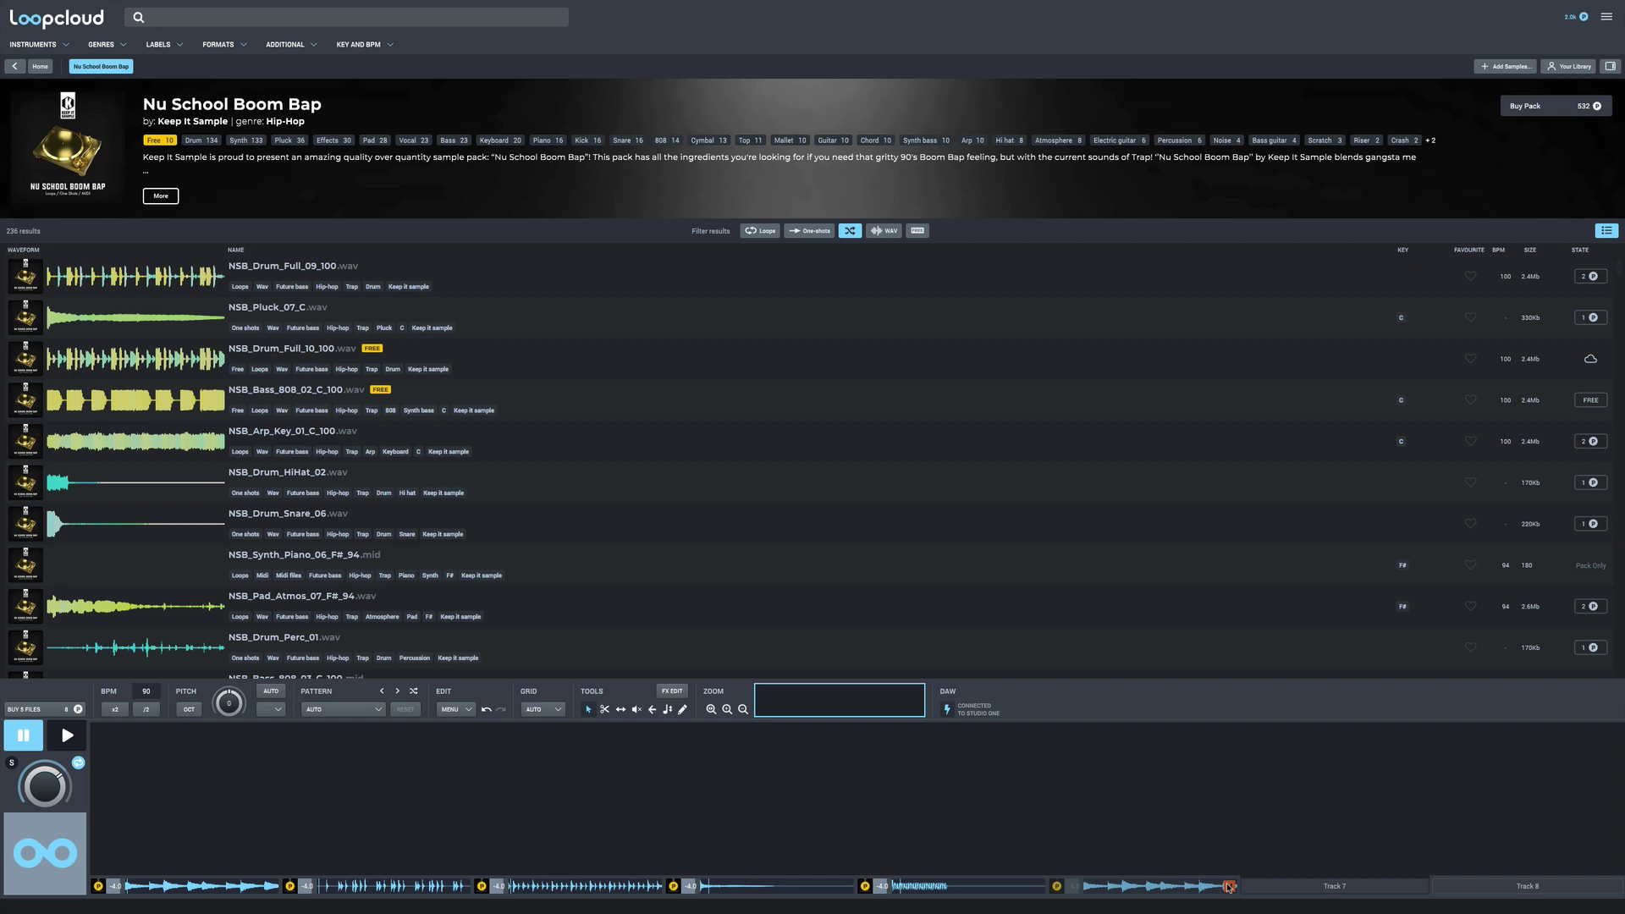
# Open the NSB_Synth_Piano_01_C_92 loop in the editor, preview it, and make track 6 active
pyautogui.click(183, 890)
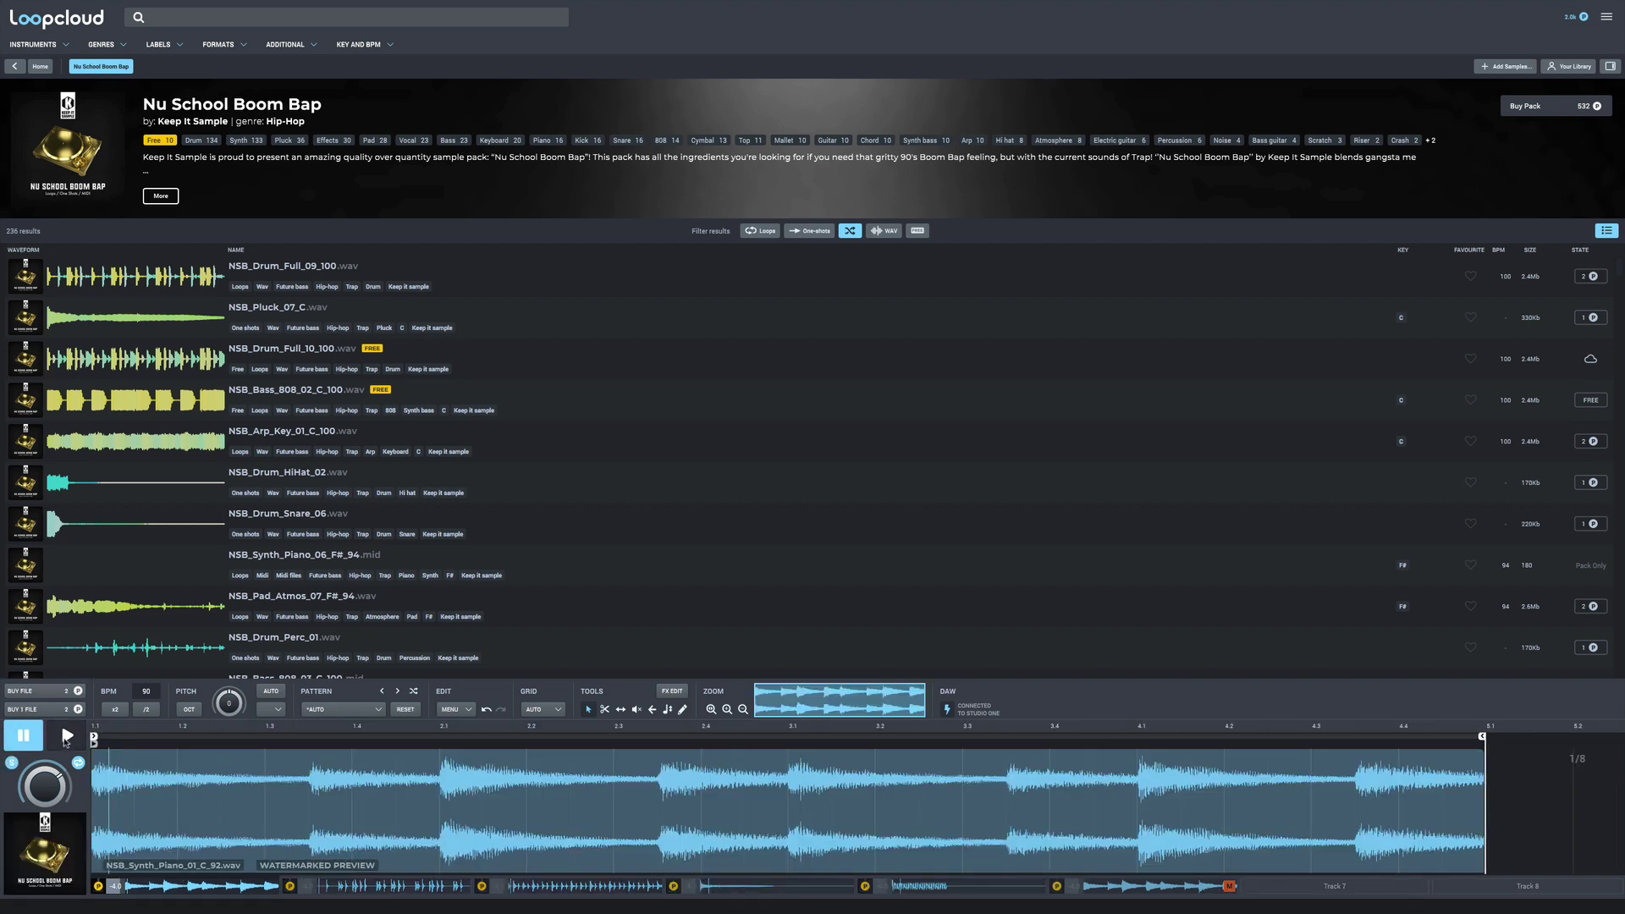
pyautogui.click(69, 737)
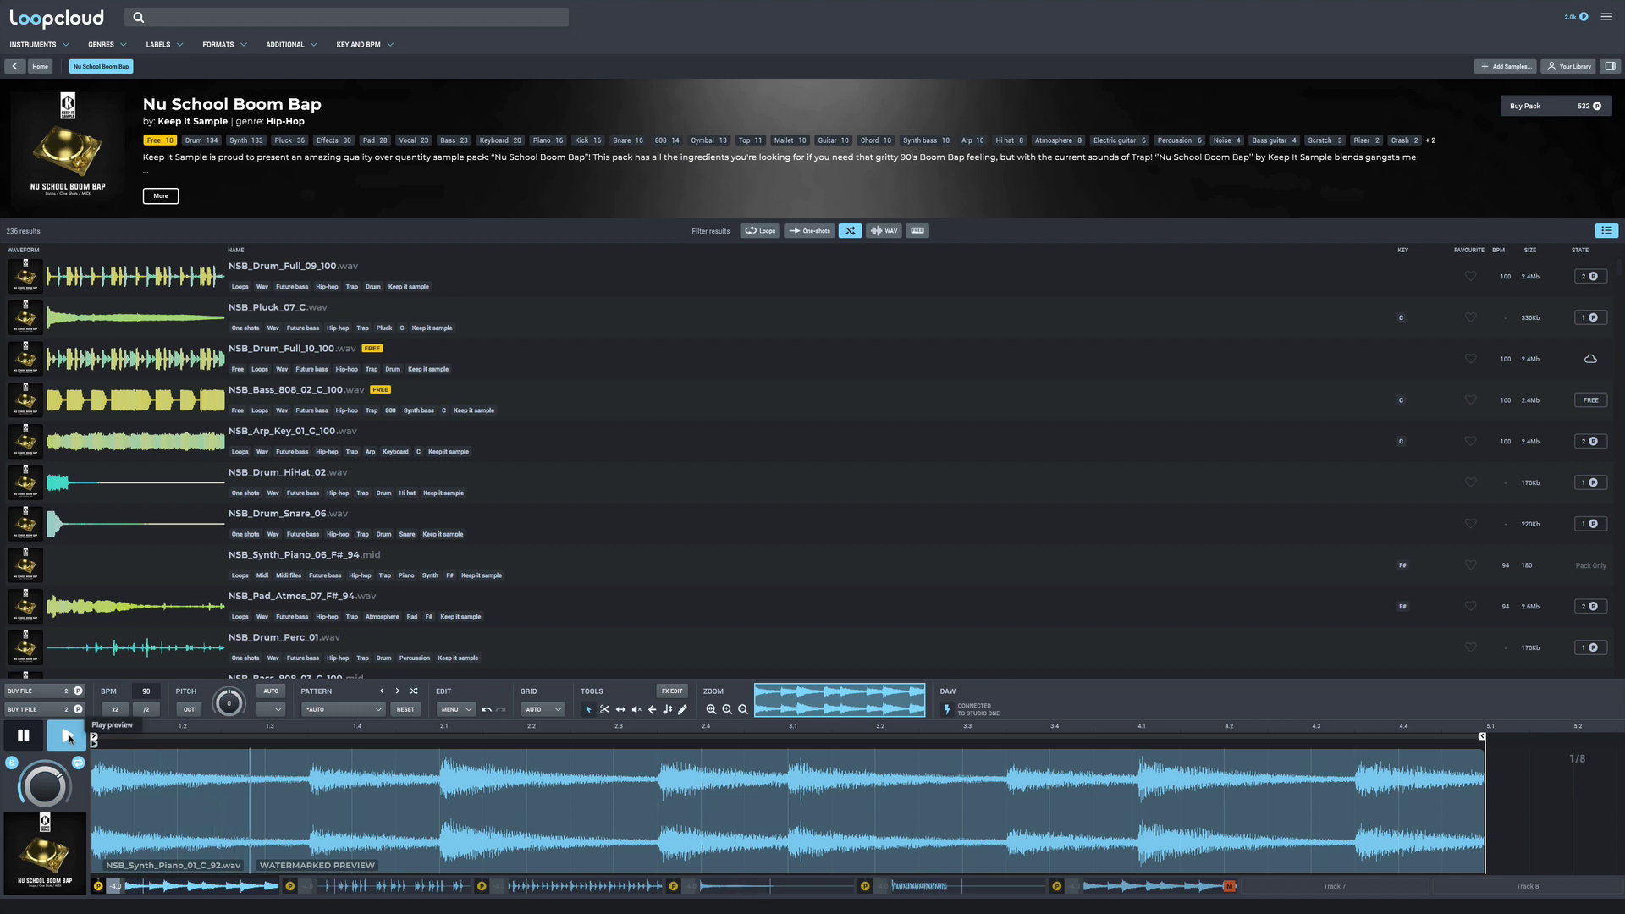
pyautogui.click(25, 735)
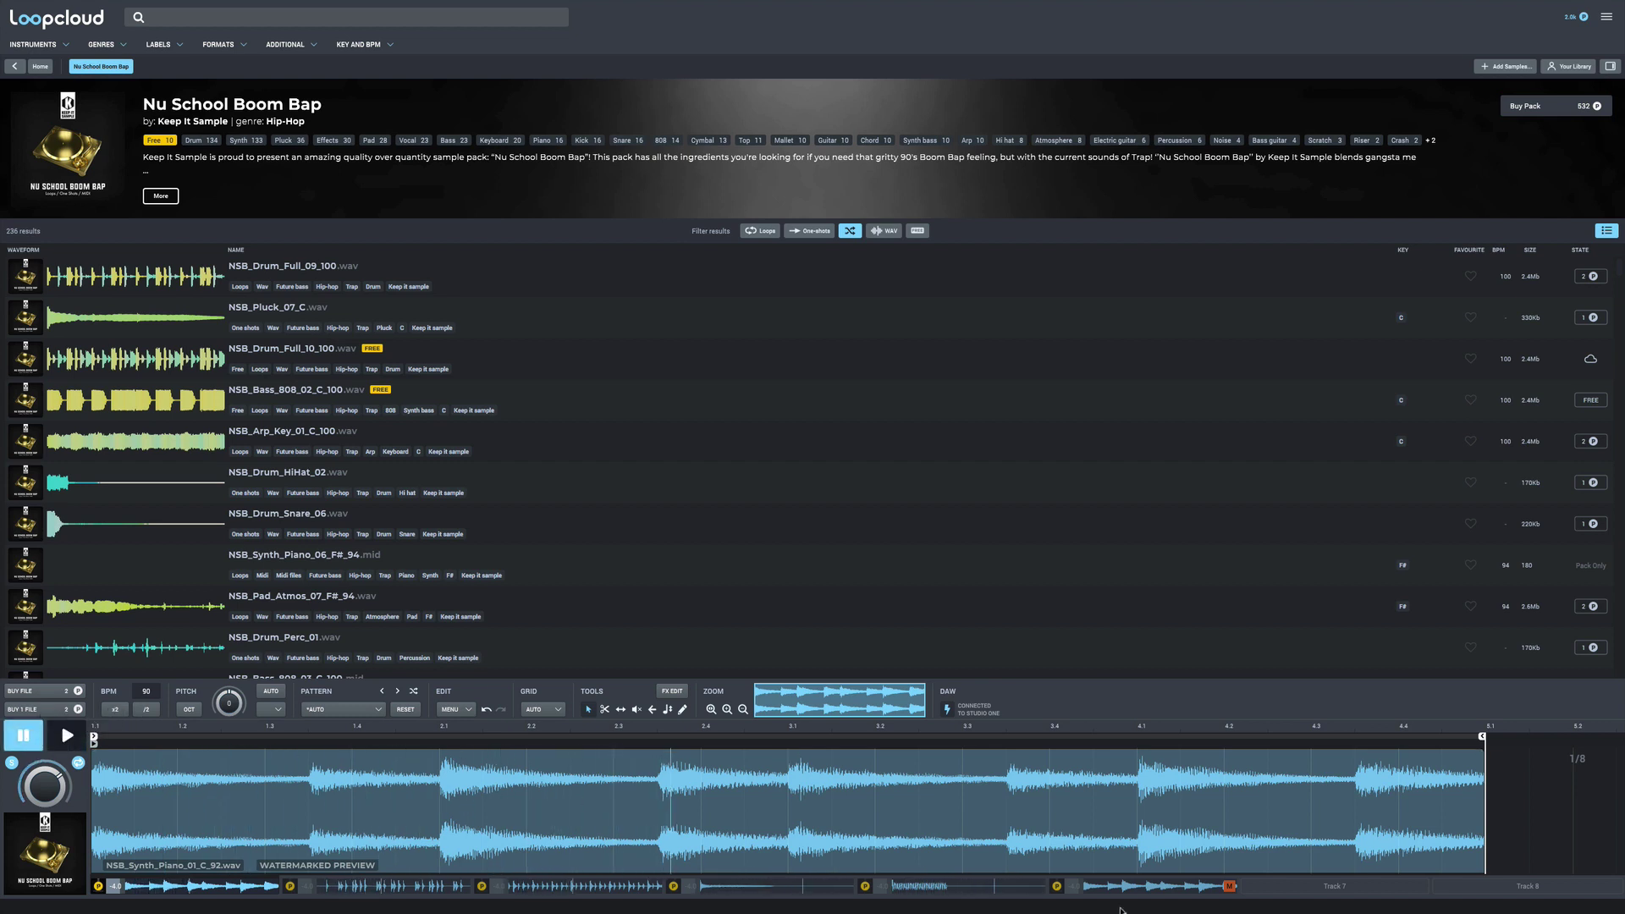
pyautogui.click(1185, 890)
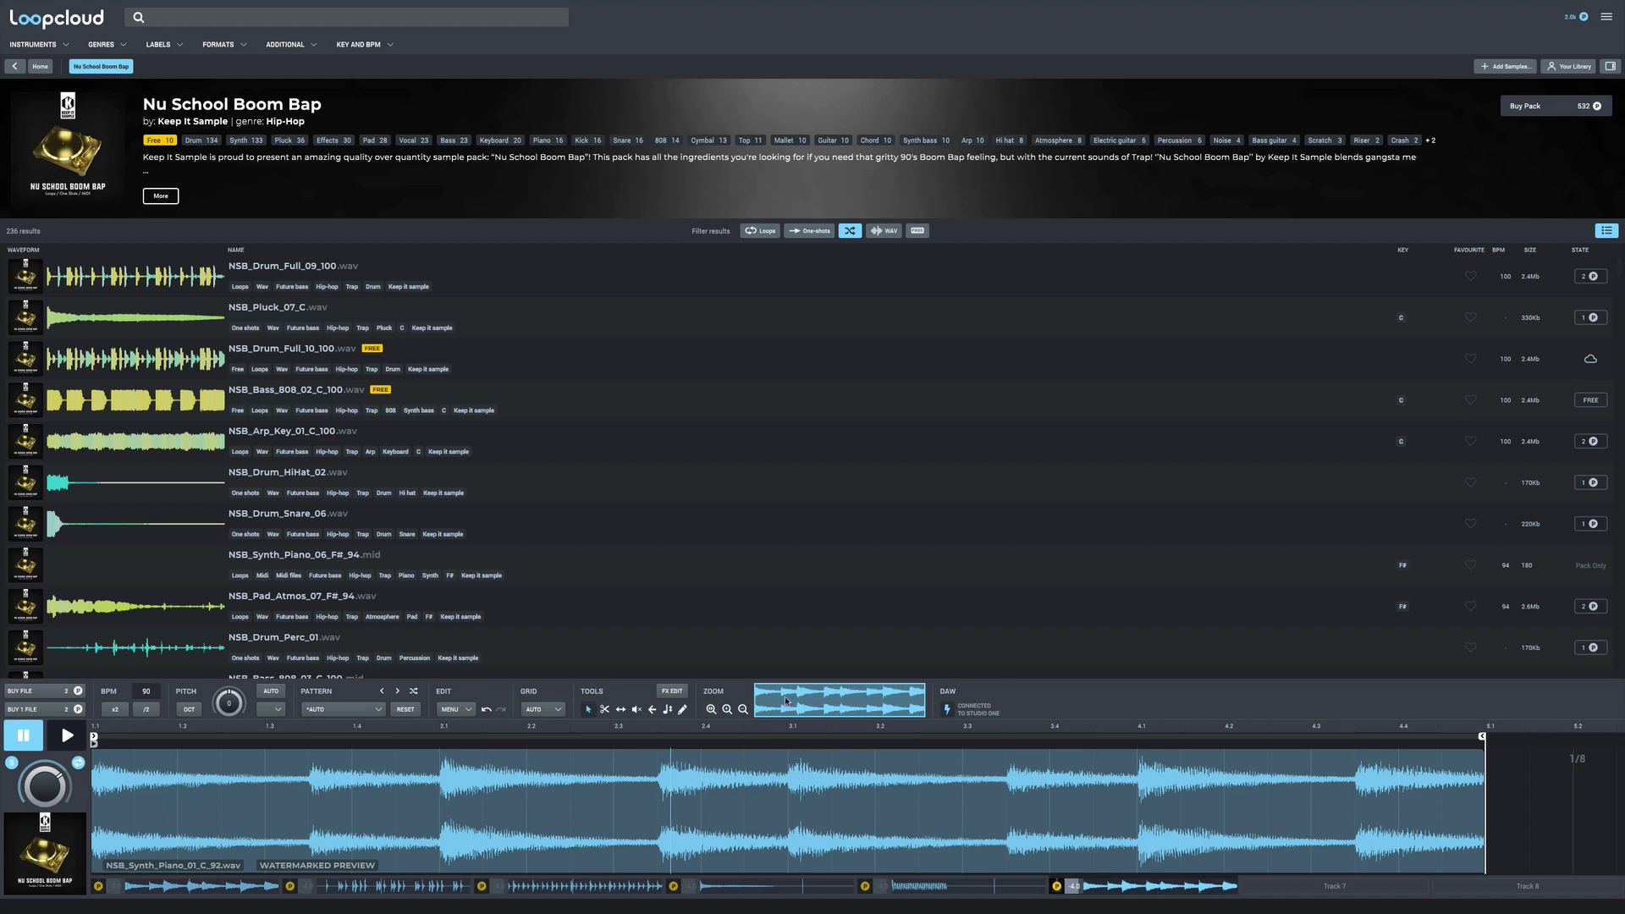
# Cut the piano loop at its chords with seven scissors cuts, making eight slices
pyautogui.click(604, 709)
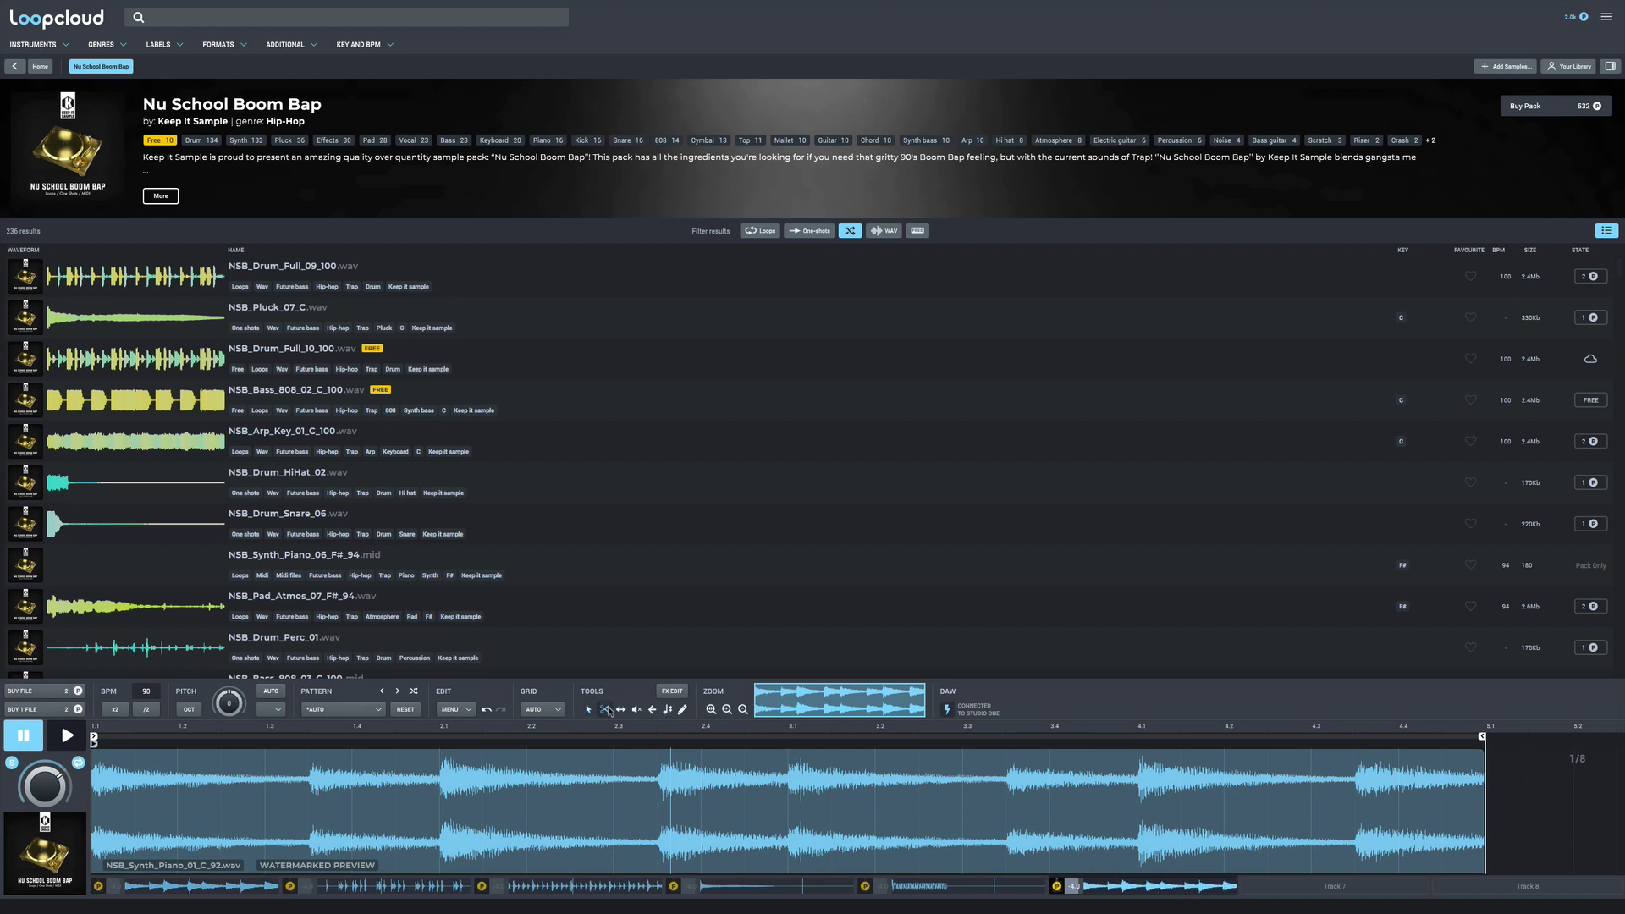
pyautogui.click(308, 782)
pyautogui.click(438, 785)
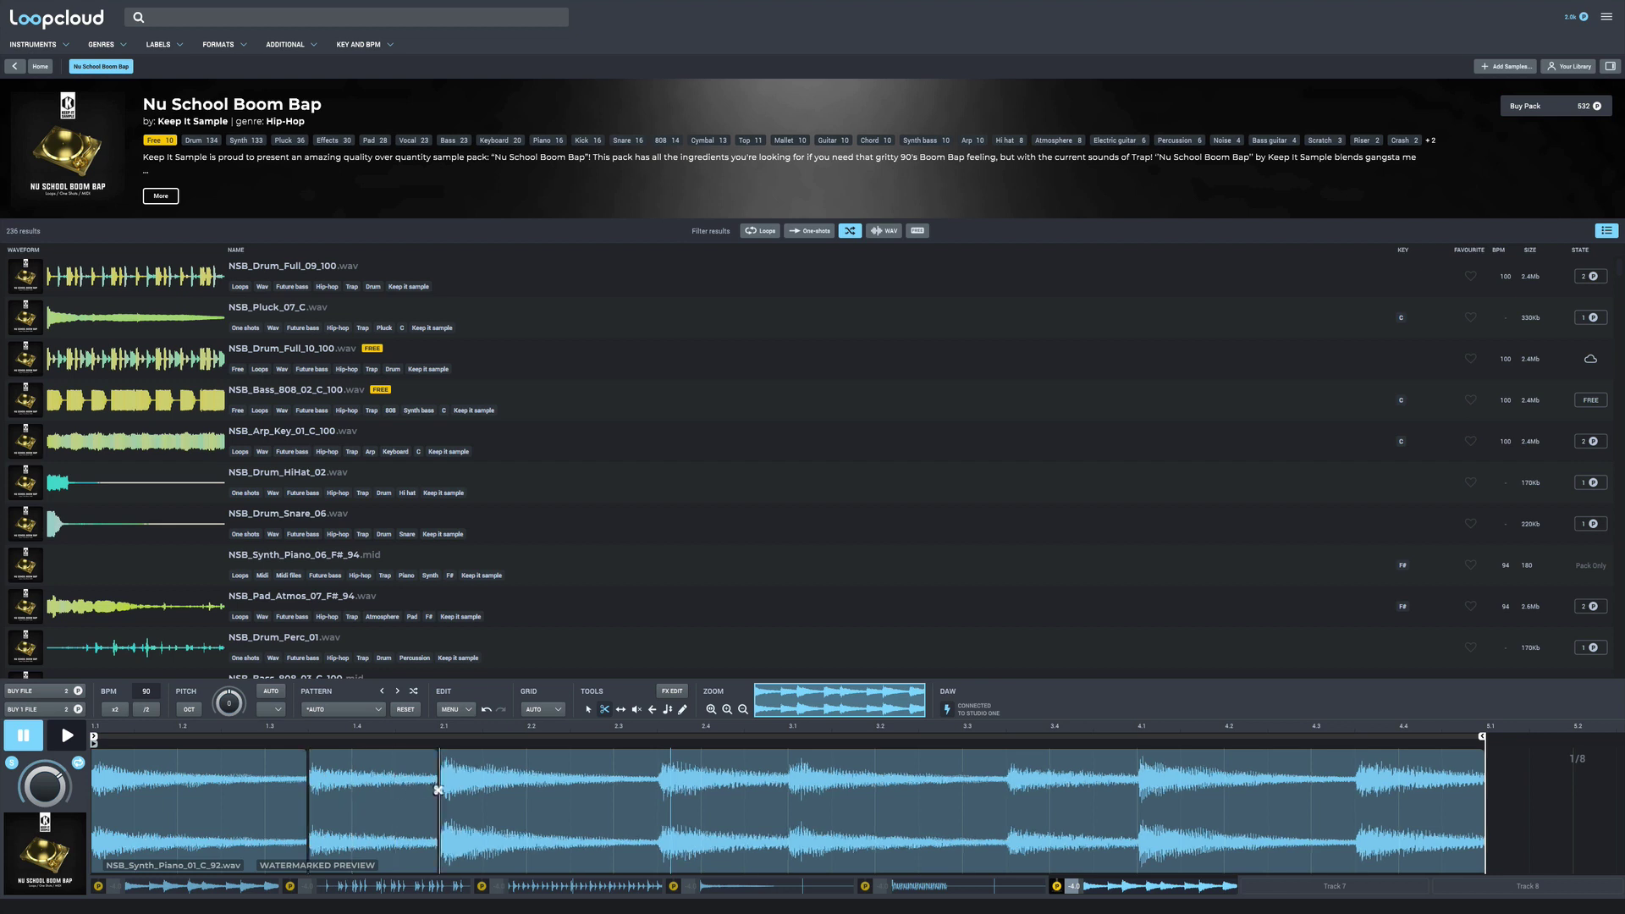
pyautogui.click(655, 800)
pyautogui.click(785, 800)
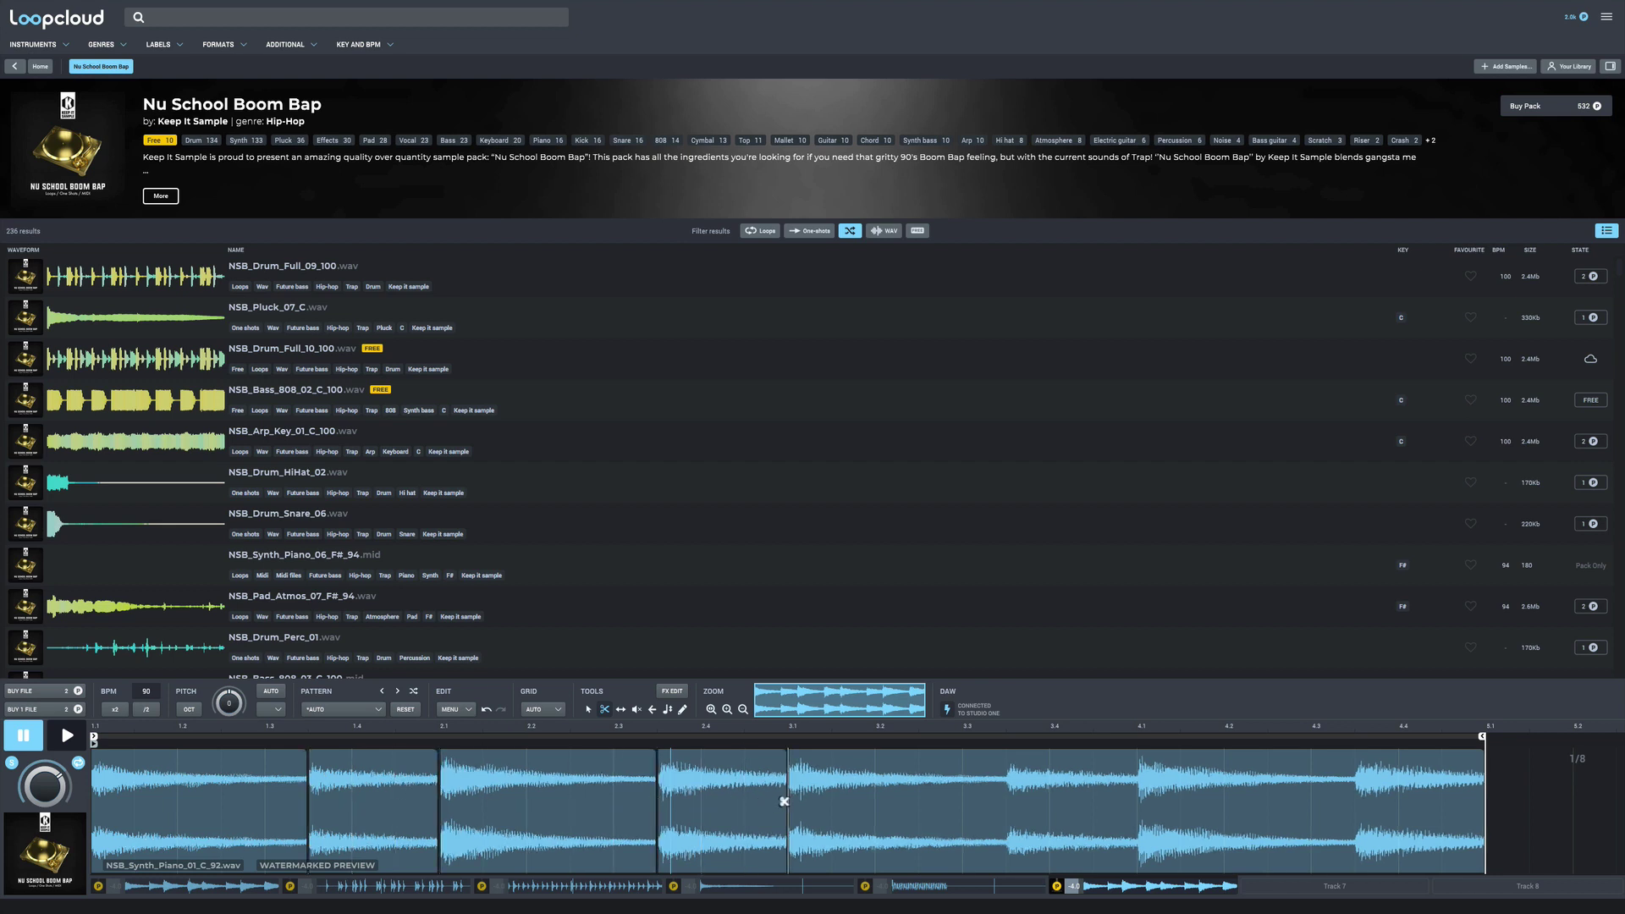
pyautogui.click(1004, 806)
pyautogui.click(1136, 806)
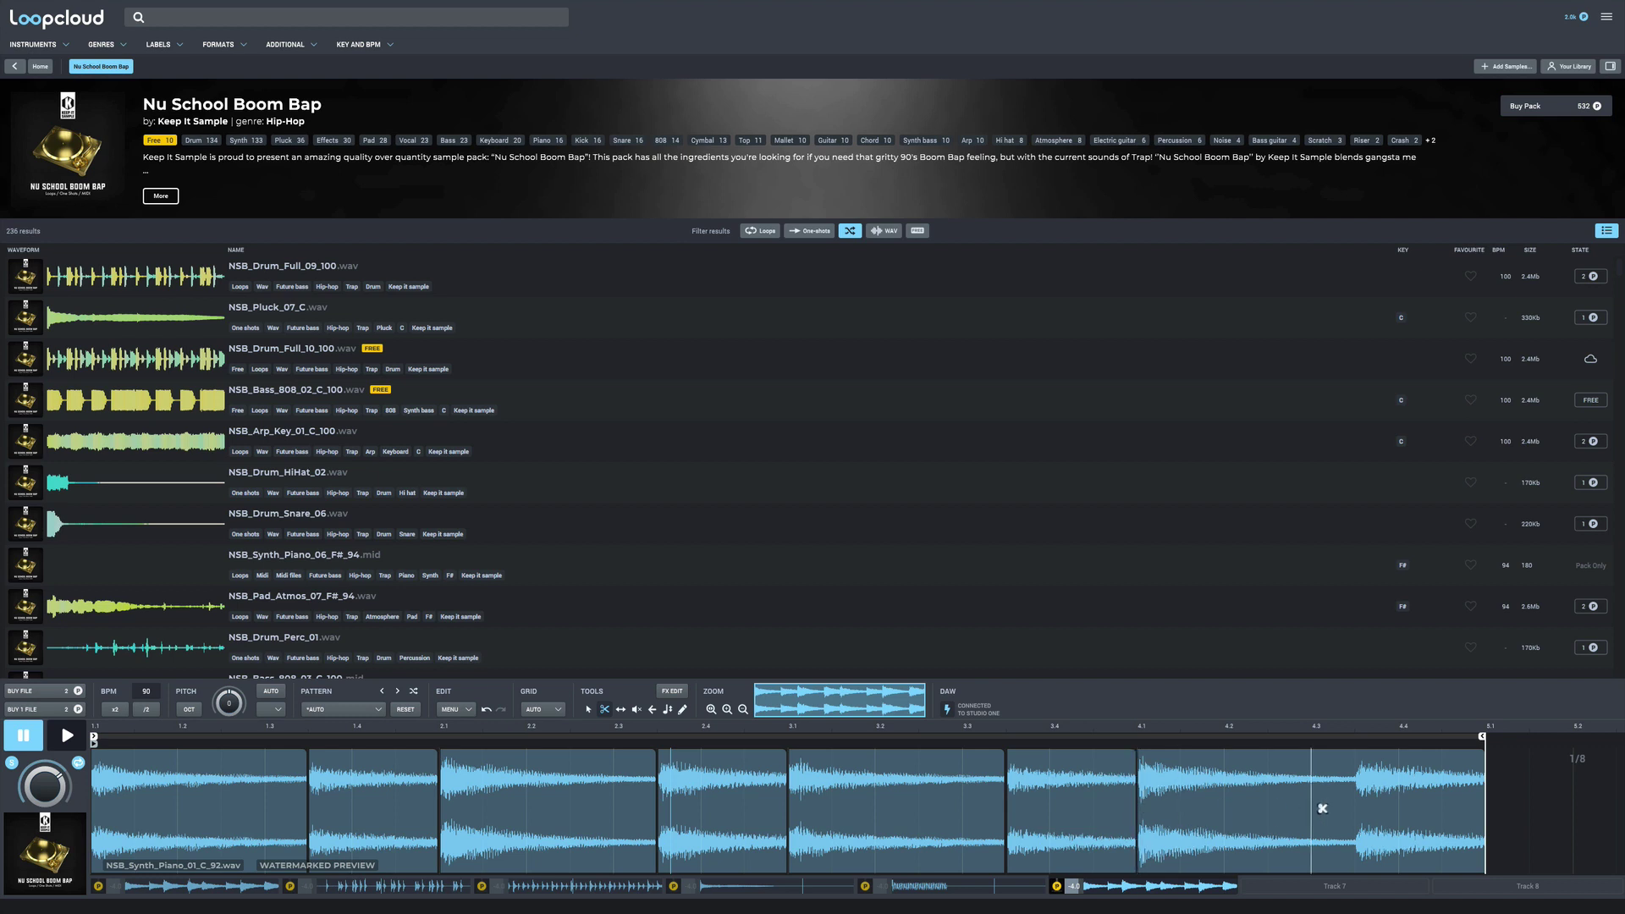
pyautogui.click(1355, 810)
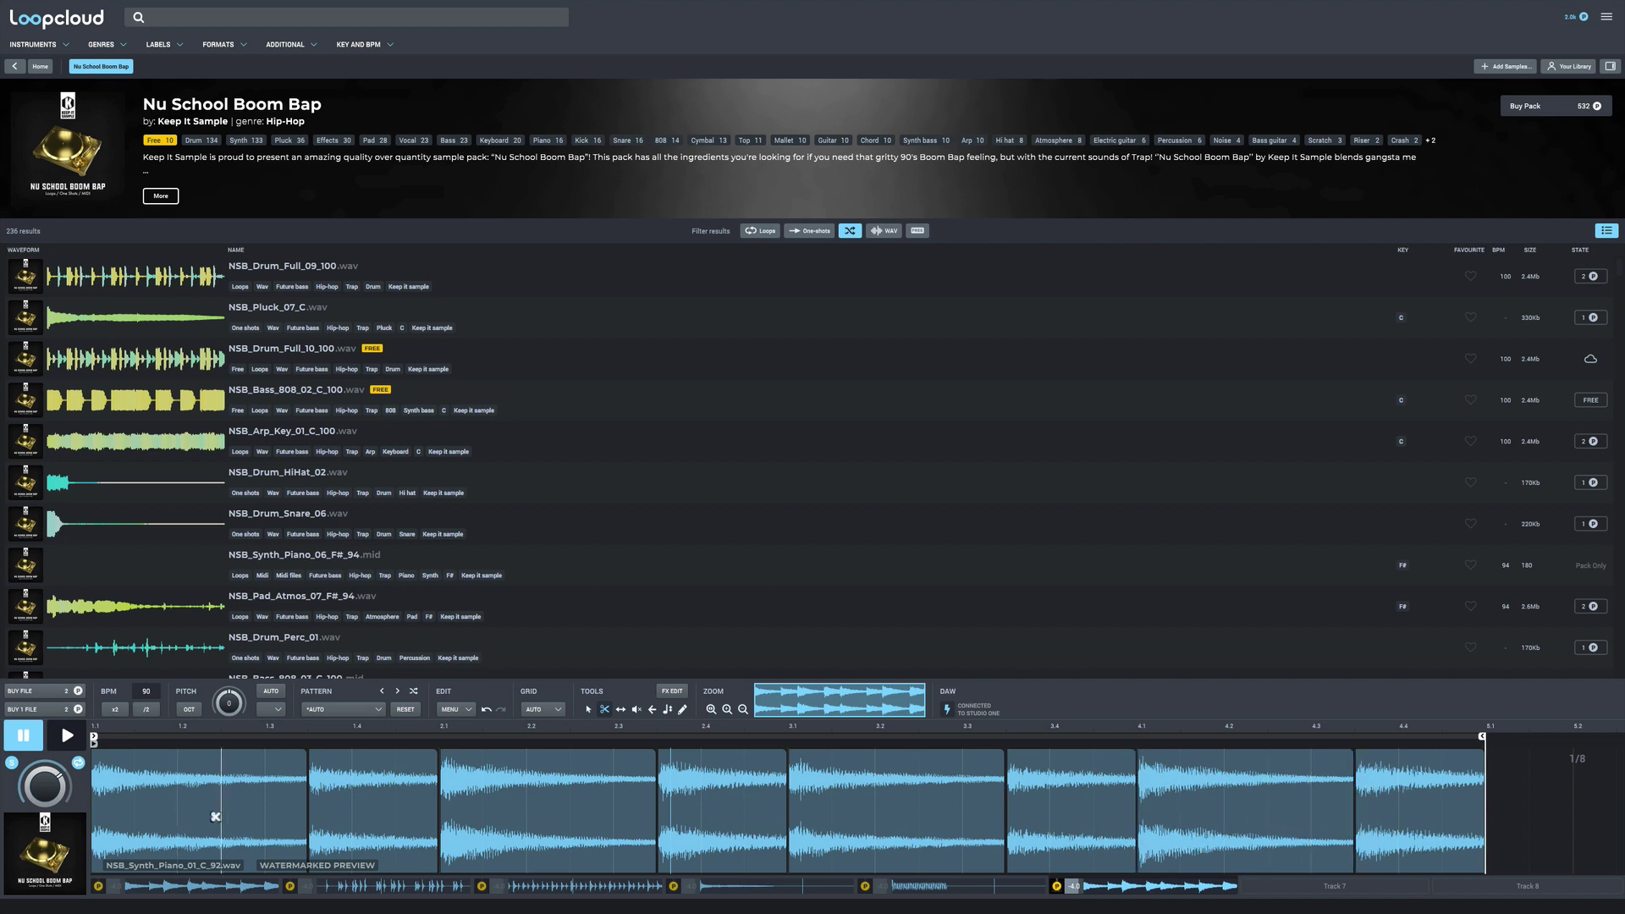
# Delete piano slices 2, 4, 6 and 8, leaving four chord hits separated by gaps
pyautogui.click(587, 709)
pyautogui.click(378, 804)
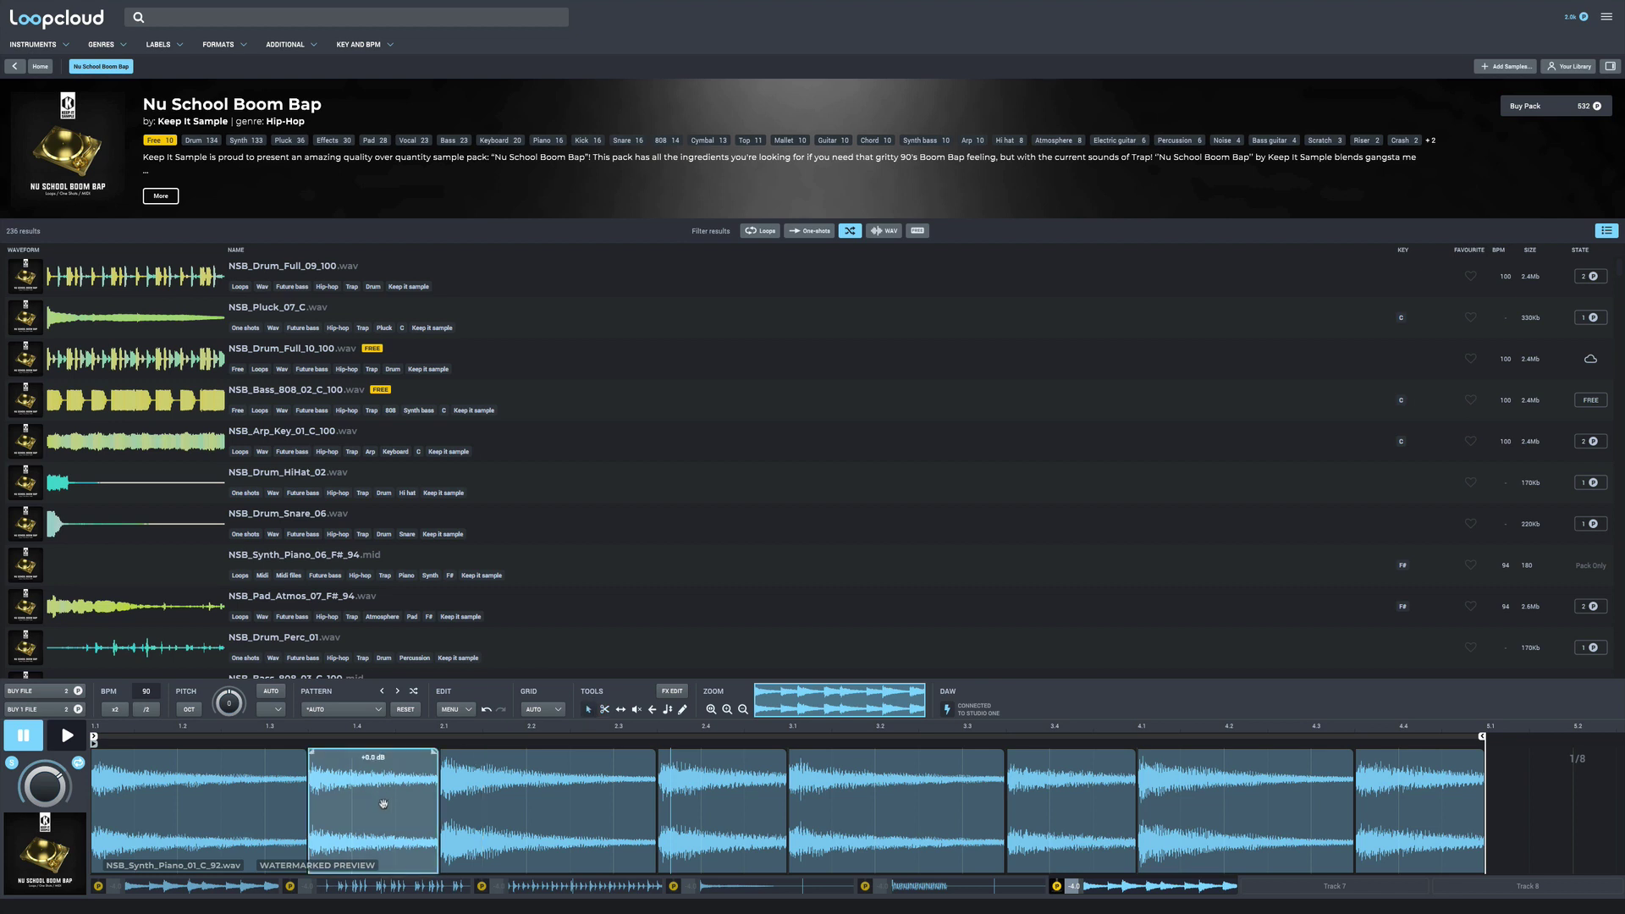
pyautogui.press('Delete')
pyautogui.click(734, 844)
pyautogui.press('Delete')
pyautogui.click(1071, 834)
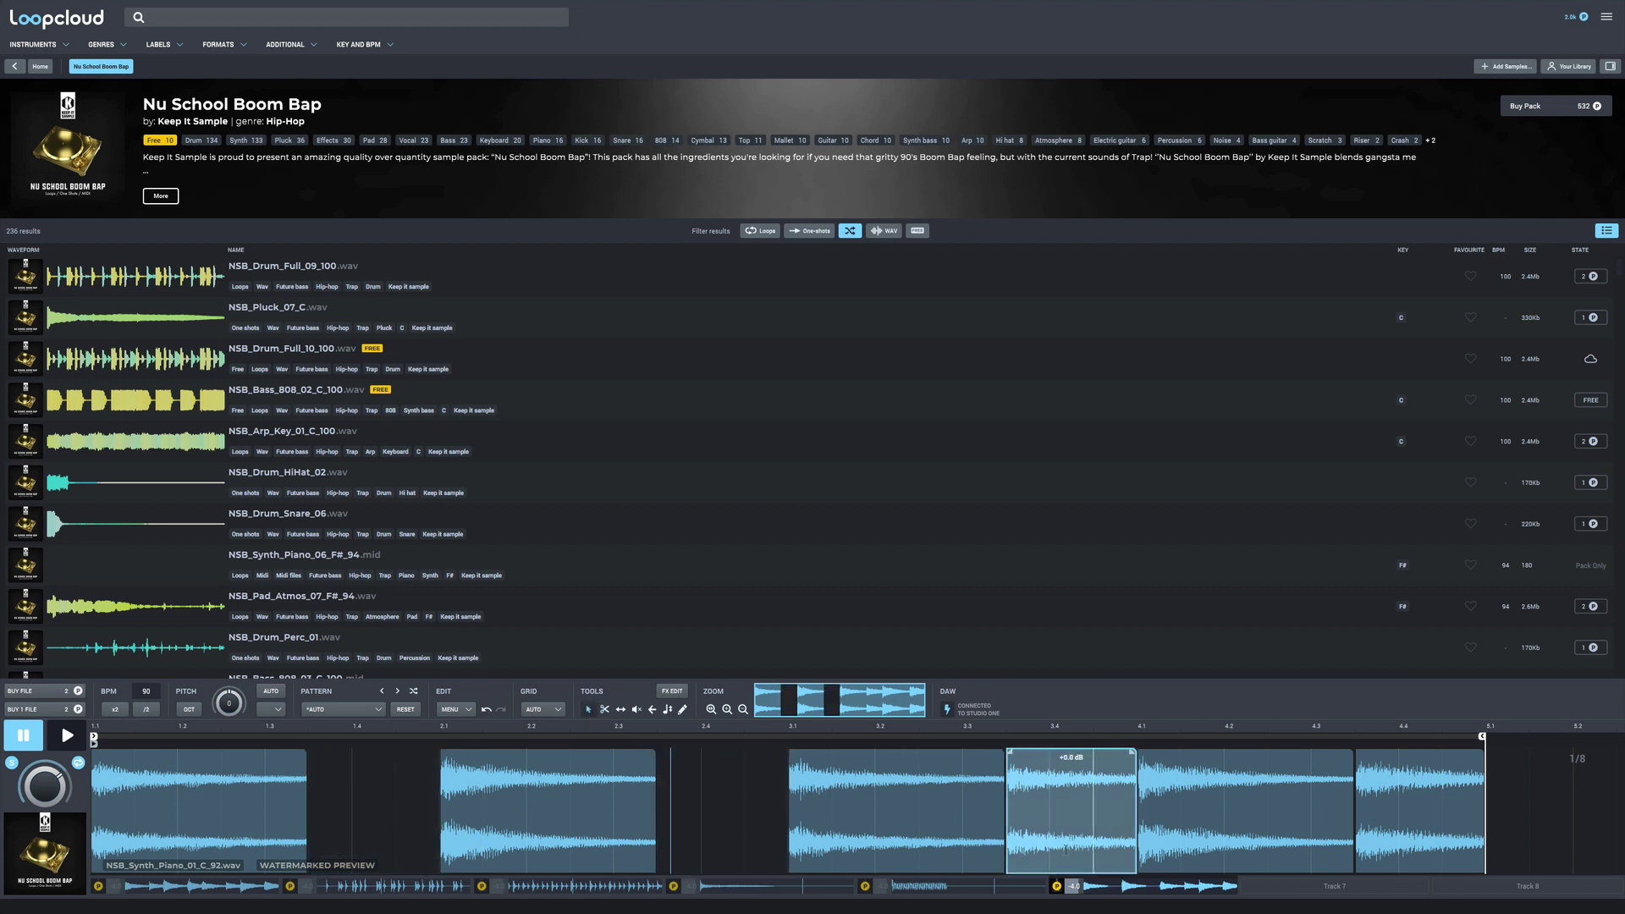
pyautogui.press('Delete')
pyautogui.click(1245, 829)
pyautogui.click(1411, 823)
pyautogui.press('Delete')
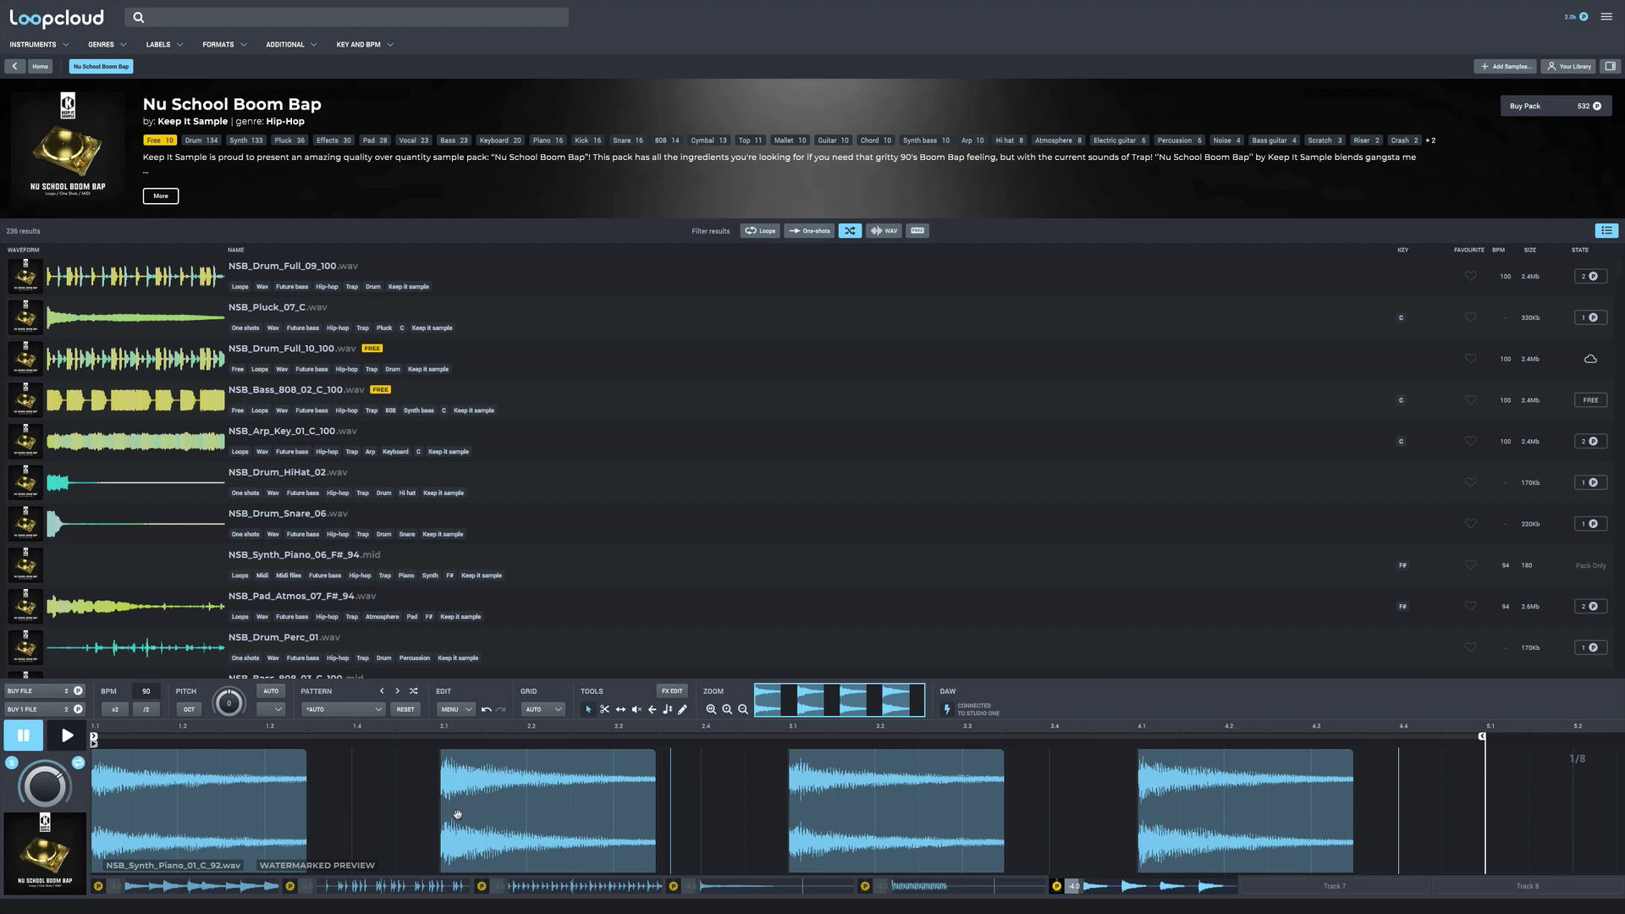
# Play back the chopped pattern, then select all four remaining piano slices
pyautogui.press('space')
pyautogui.press('space')
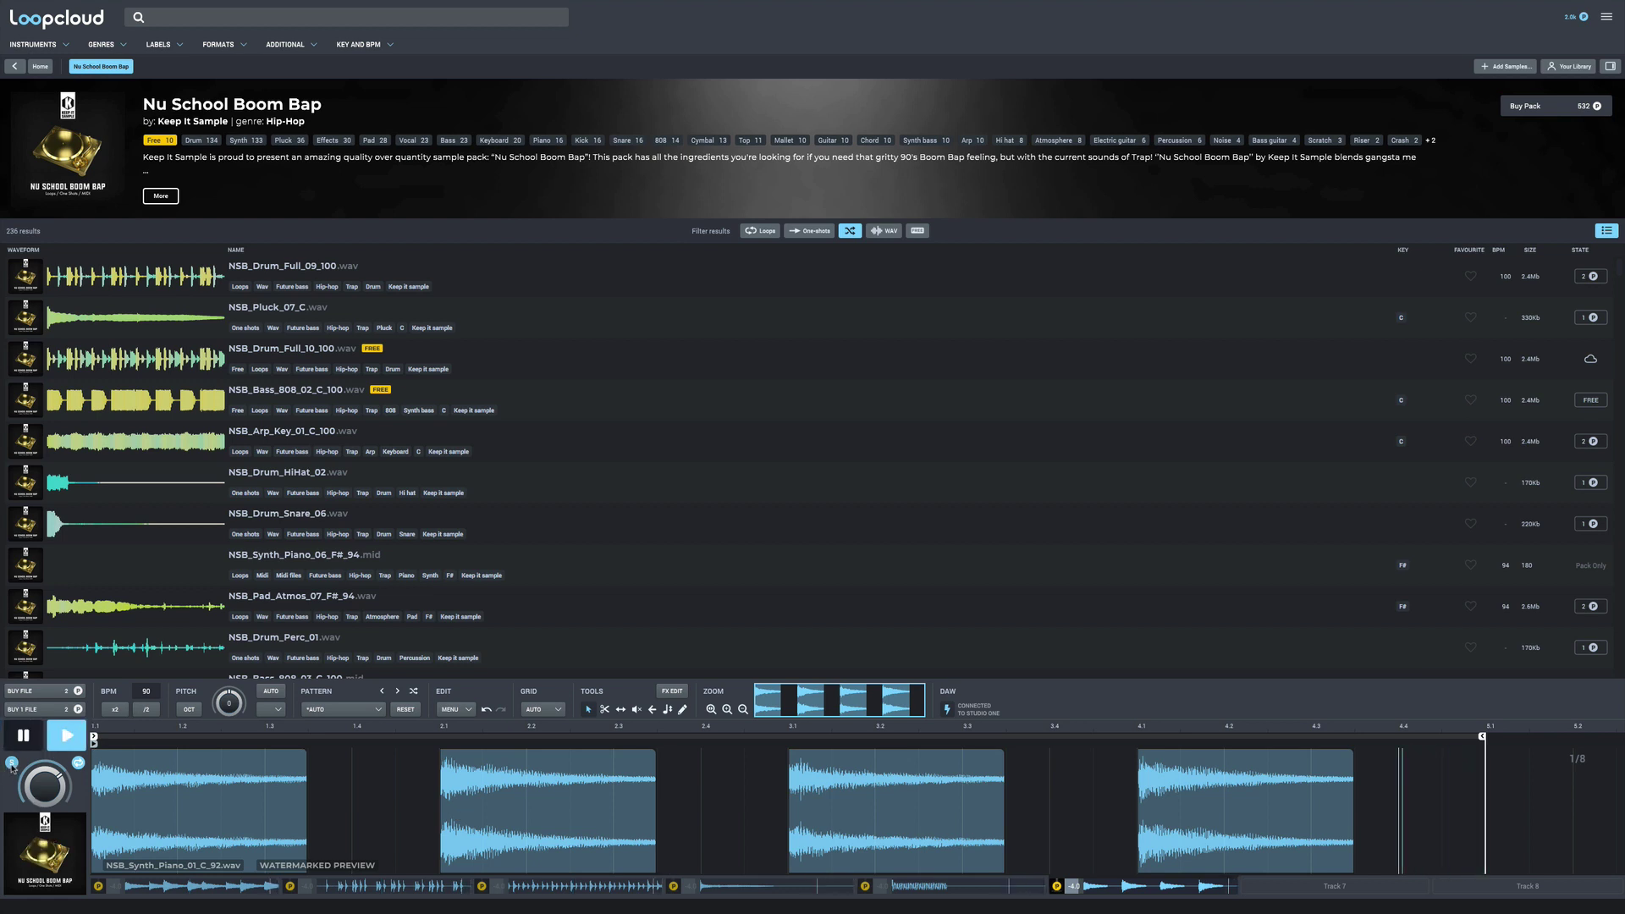
pyautogui.press('space')
pyautogui.click(15, 734)
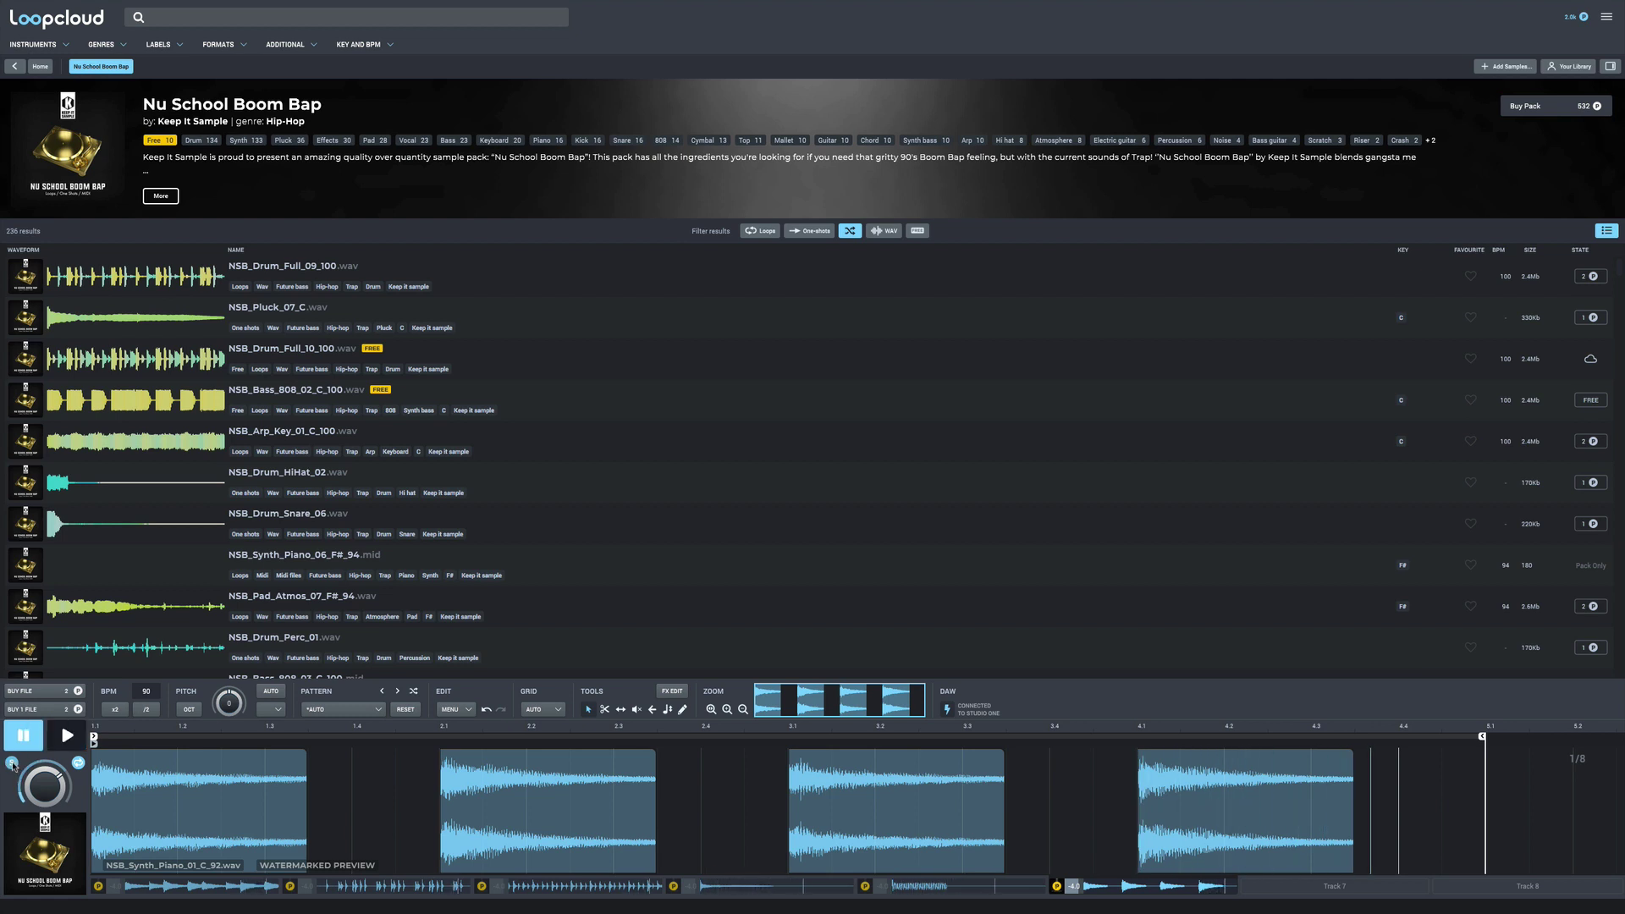
pyautogui.click(221, 812)
pyautogui.click(547, 827)
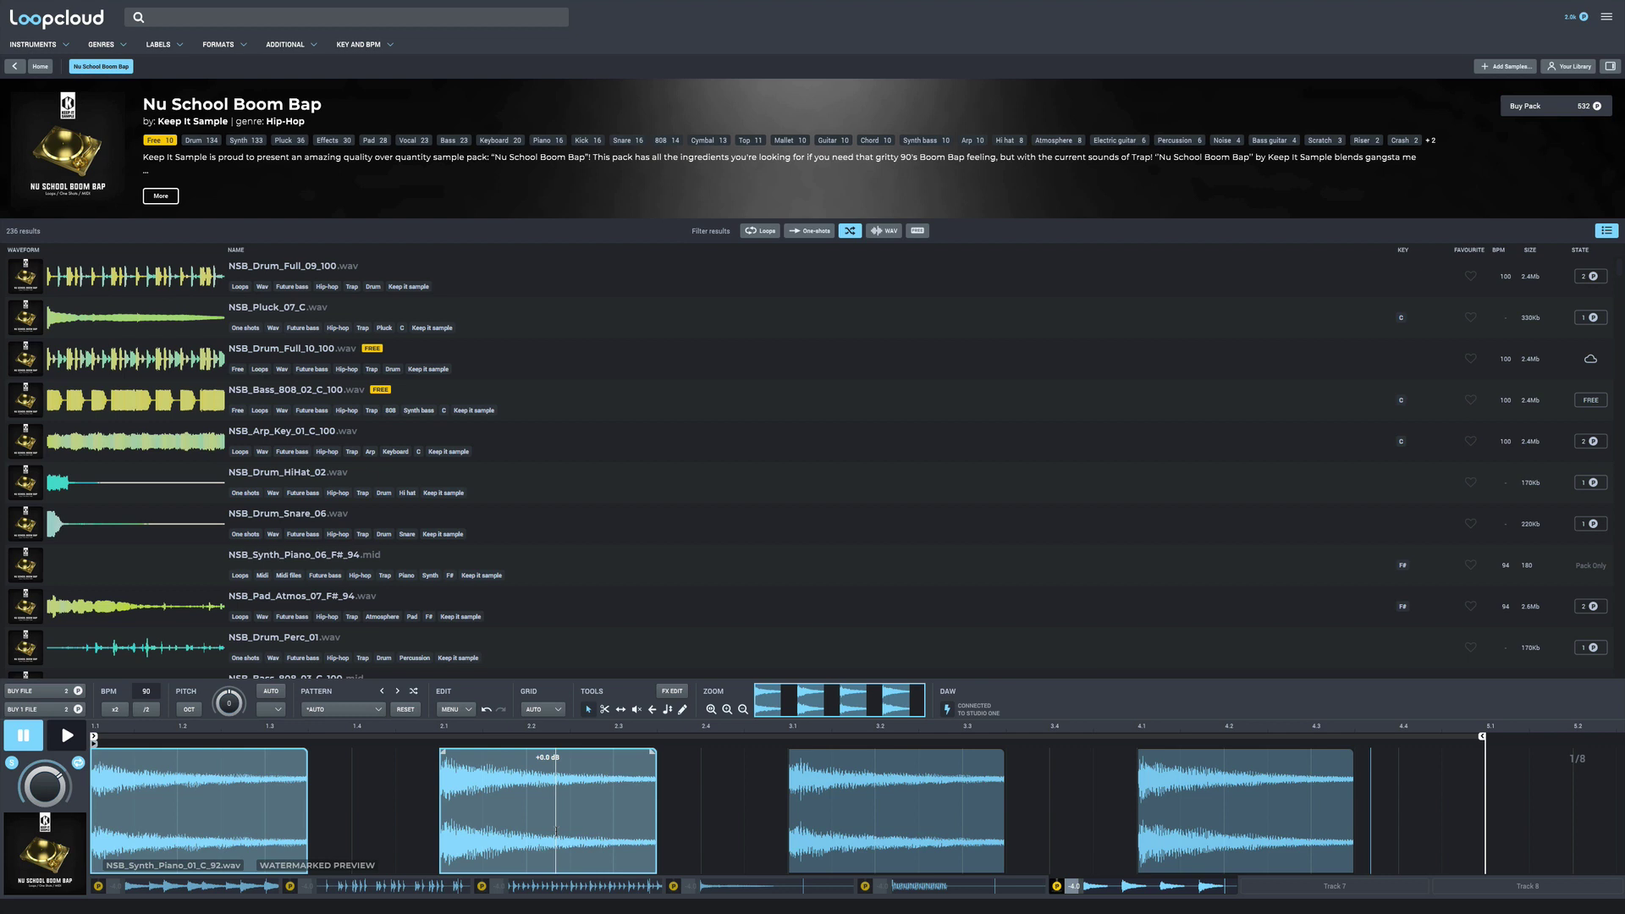
pyautogui.click(851, 825)
pyautogui.click(1199, 844)
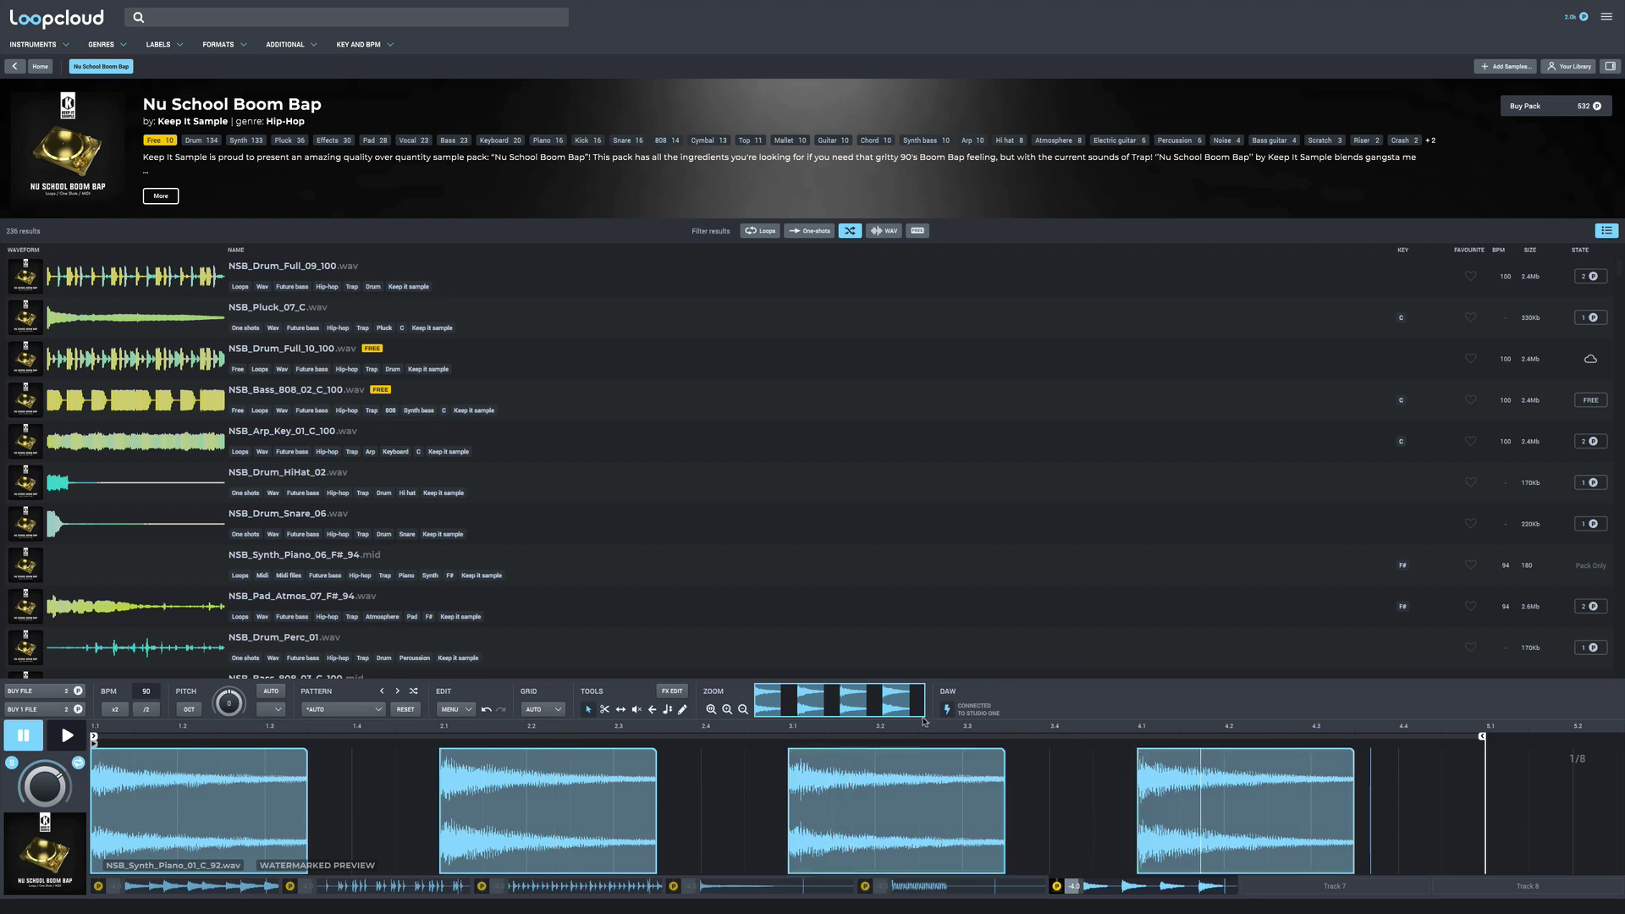
# Add the Little Space reverb preset to the piano slices and preview it
pyautogui.click(672, 690)
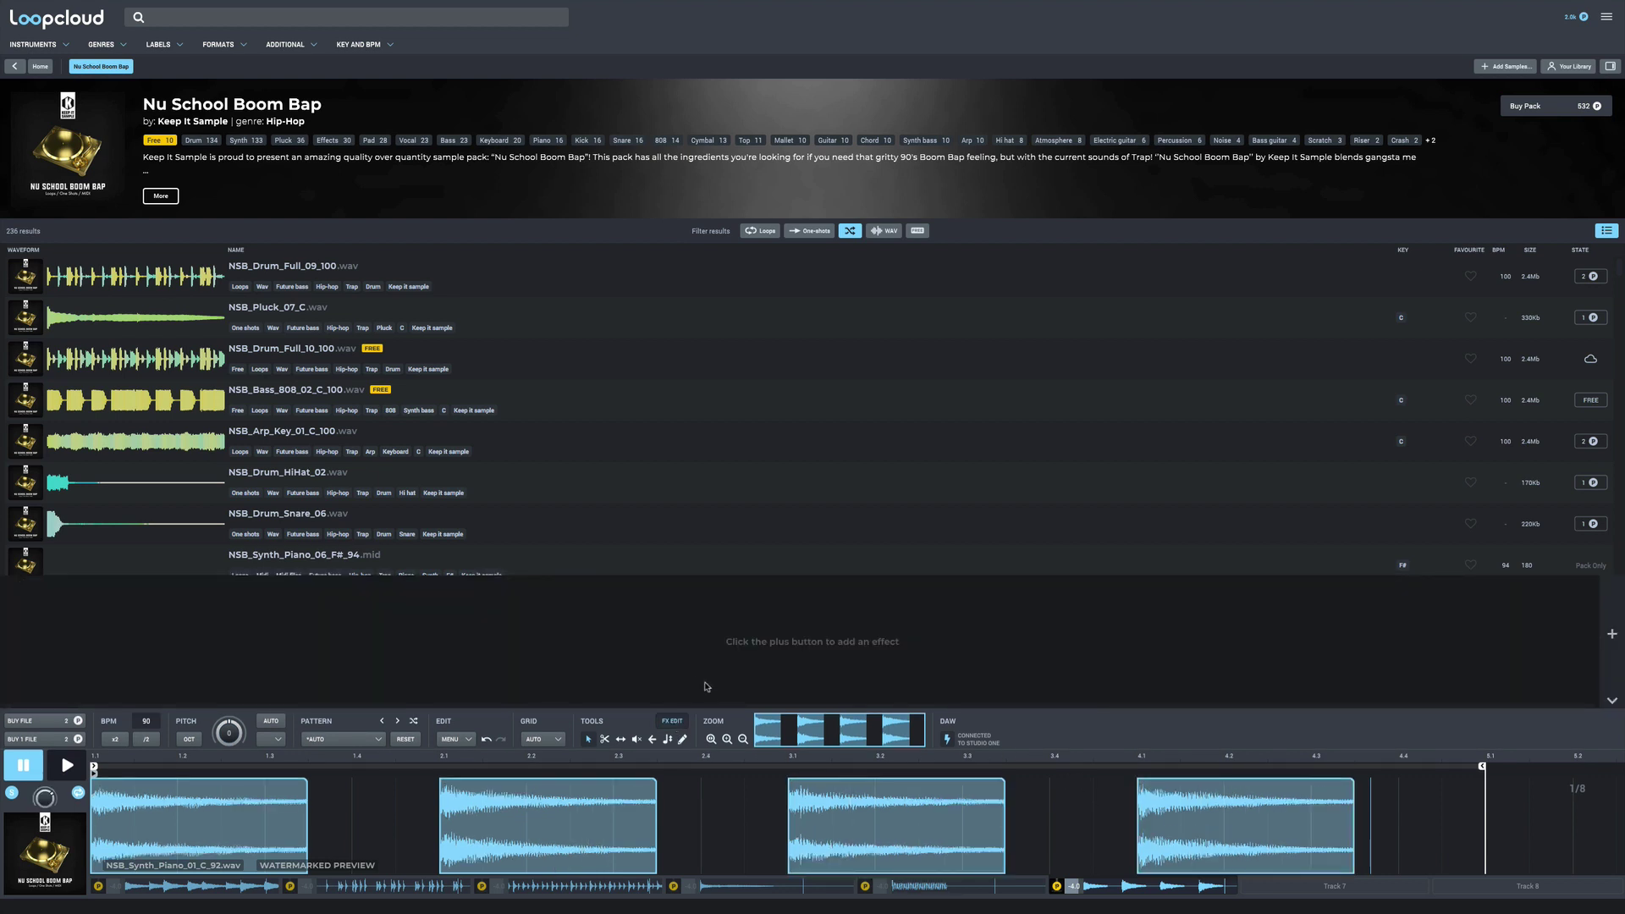
pyautogui.click(1611, 635)
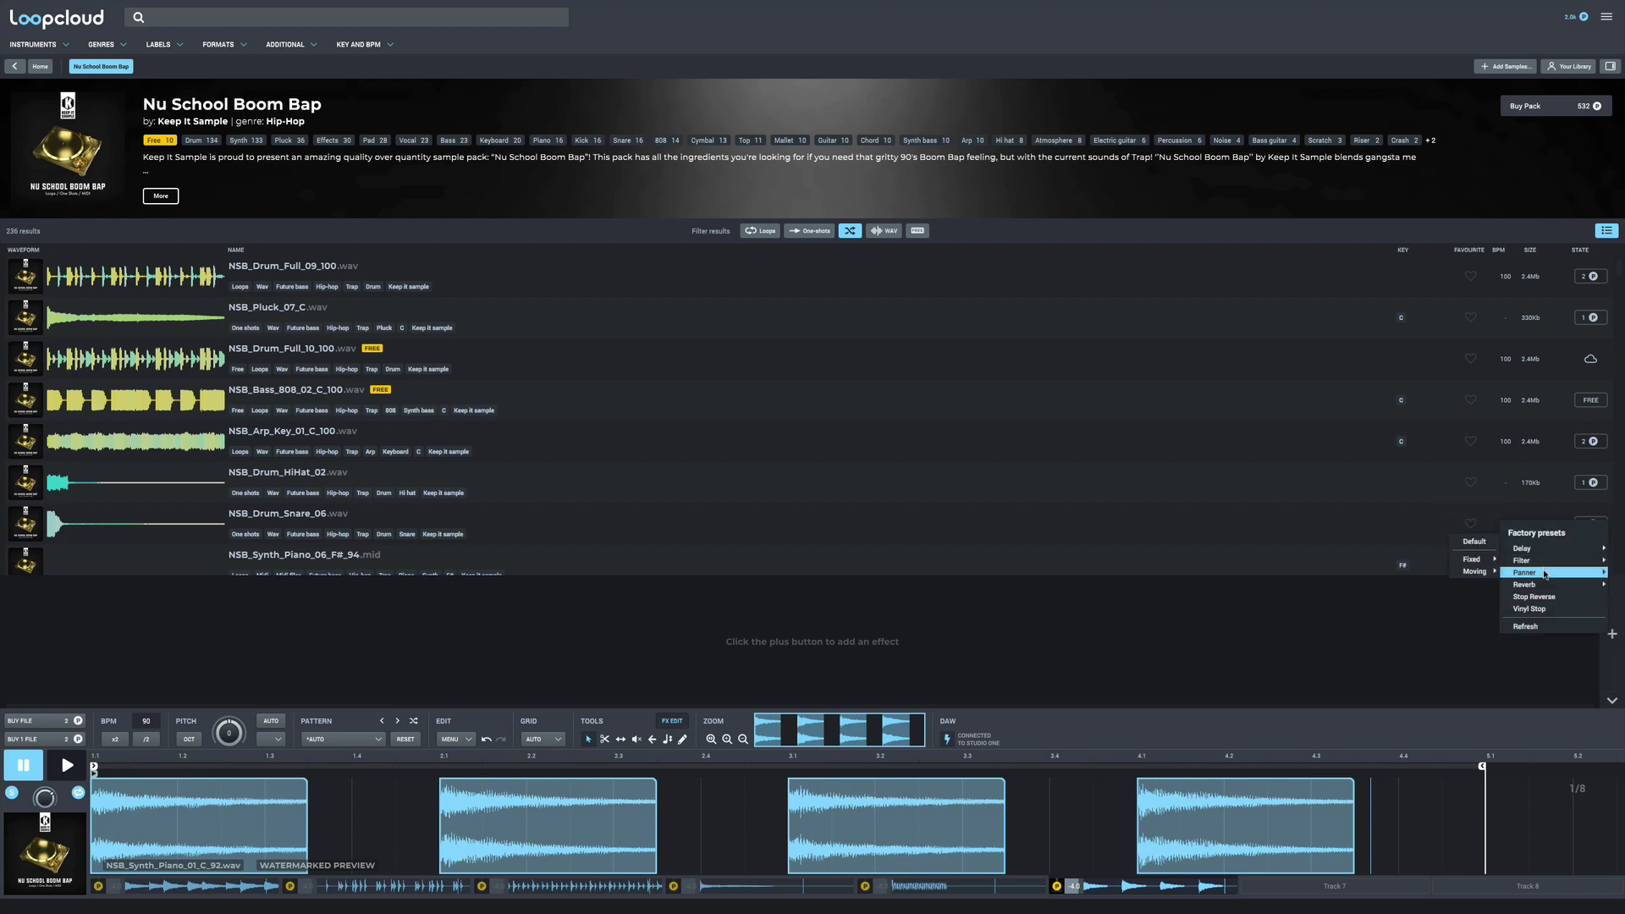
pyautogui.moveTo(1543, 583)
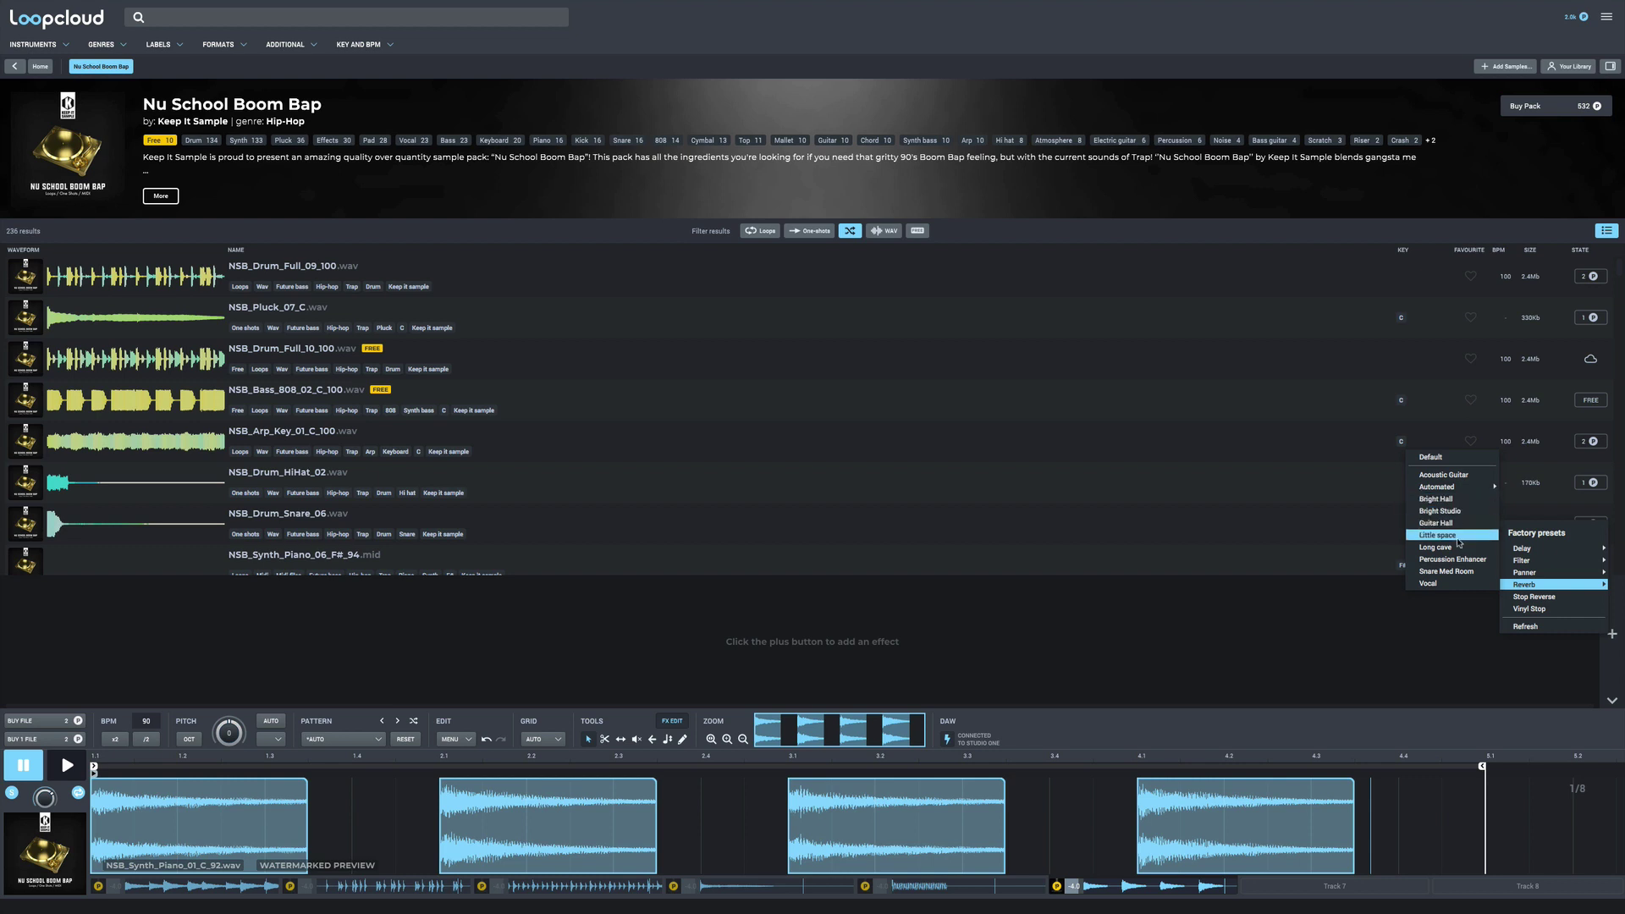
pyautogui.click(1455, 535)
pyautogui.press('space')
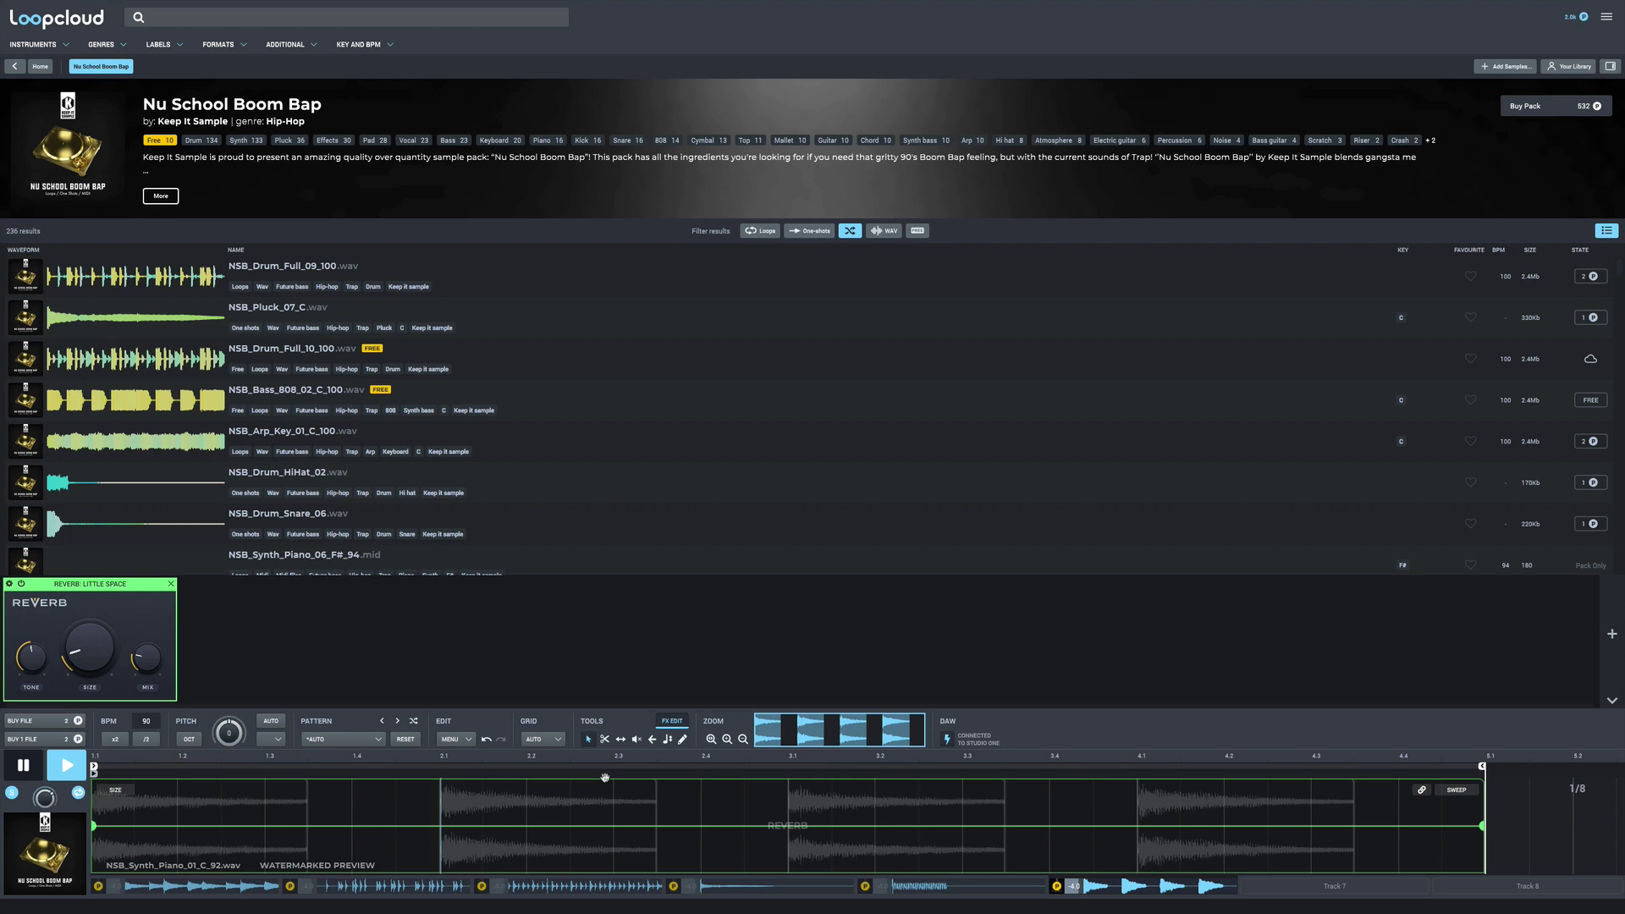
pyautogui.press('space')
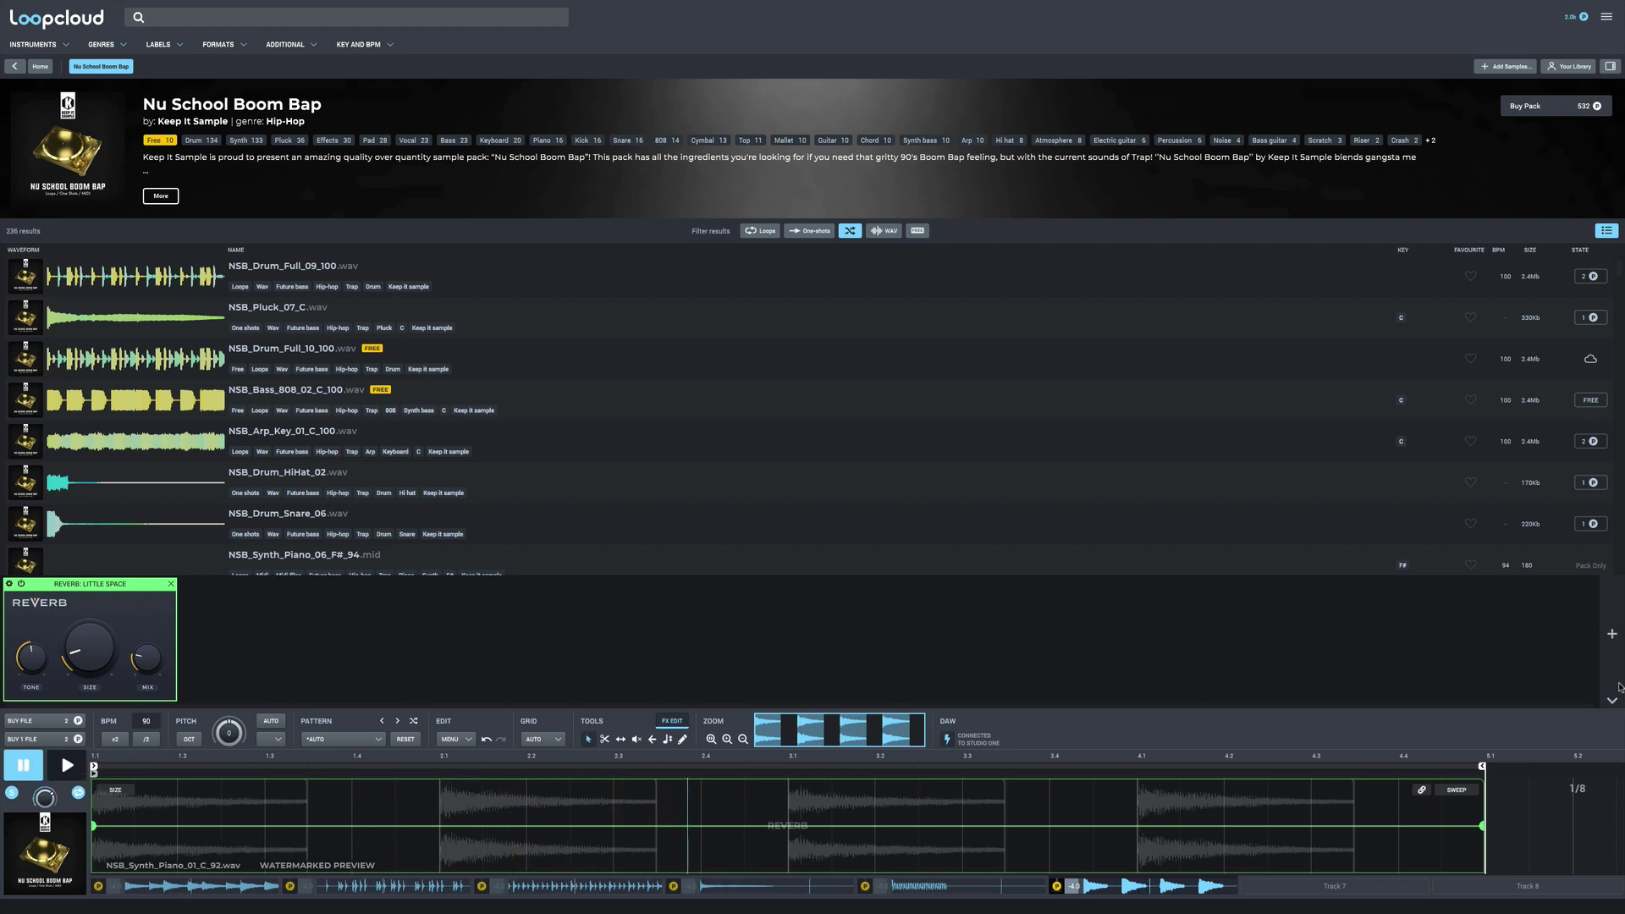
# Add the Slap Back Feedback delay, synced to tempo with a 1/4 delay time
pyautogui.click(1610, 634)
pyautogui.moveTo(1551, 557)
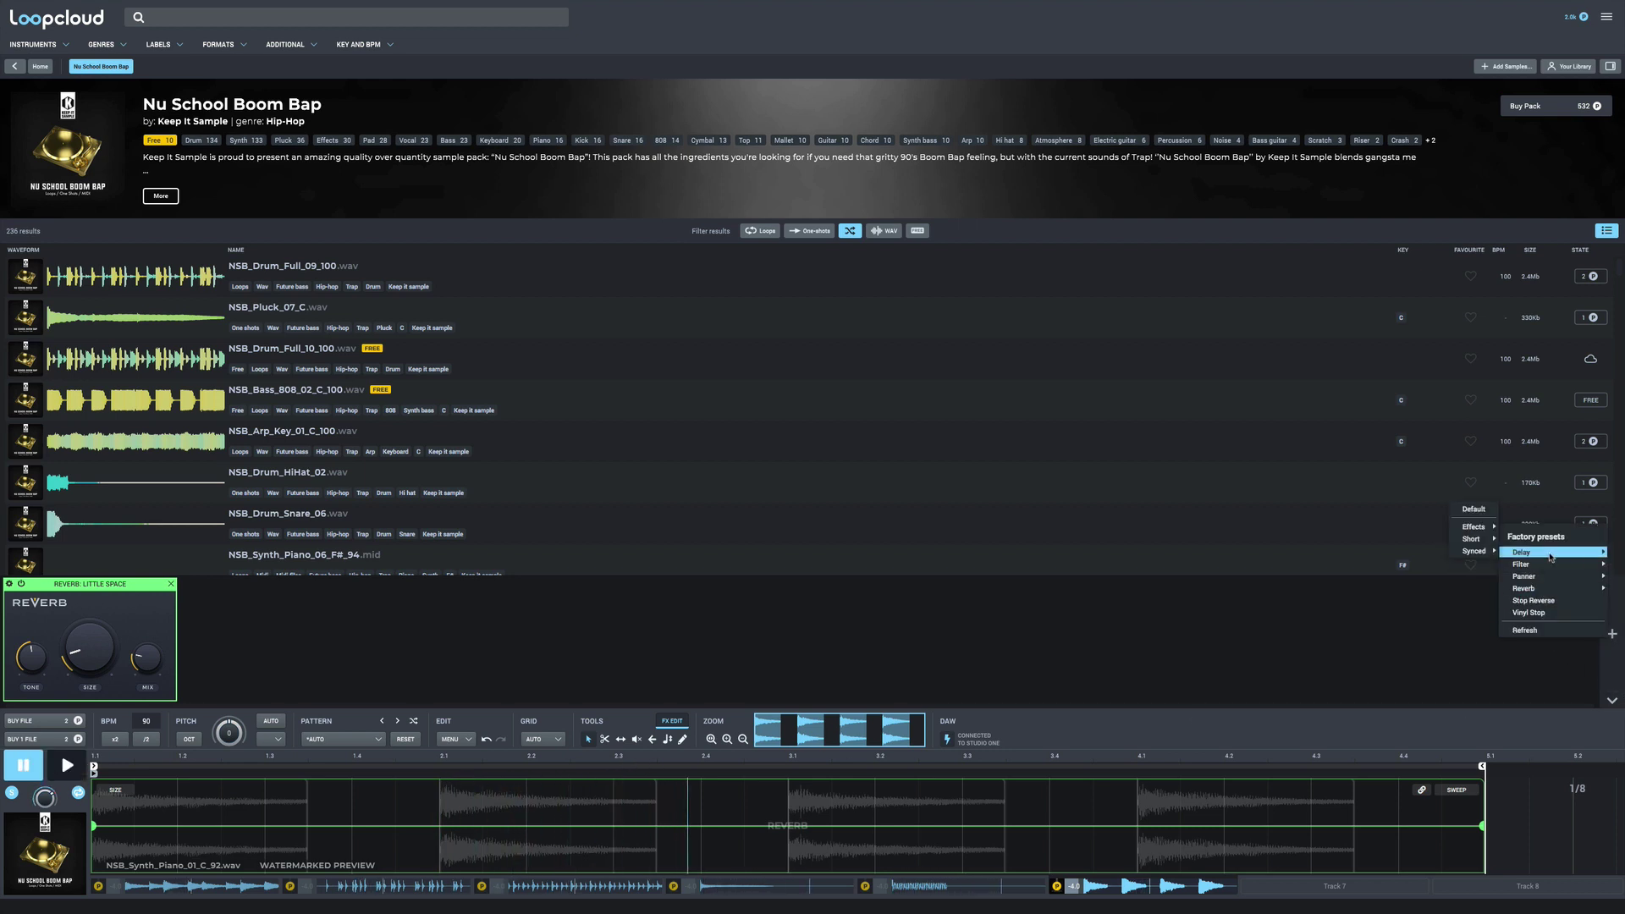
pyautogui.moveTo(1477, 538)
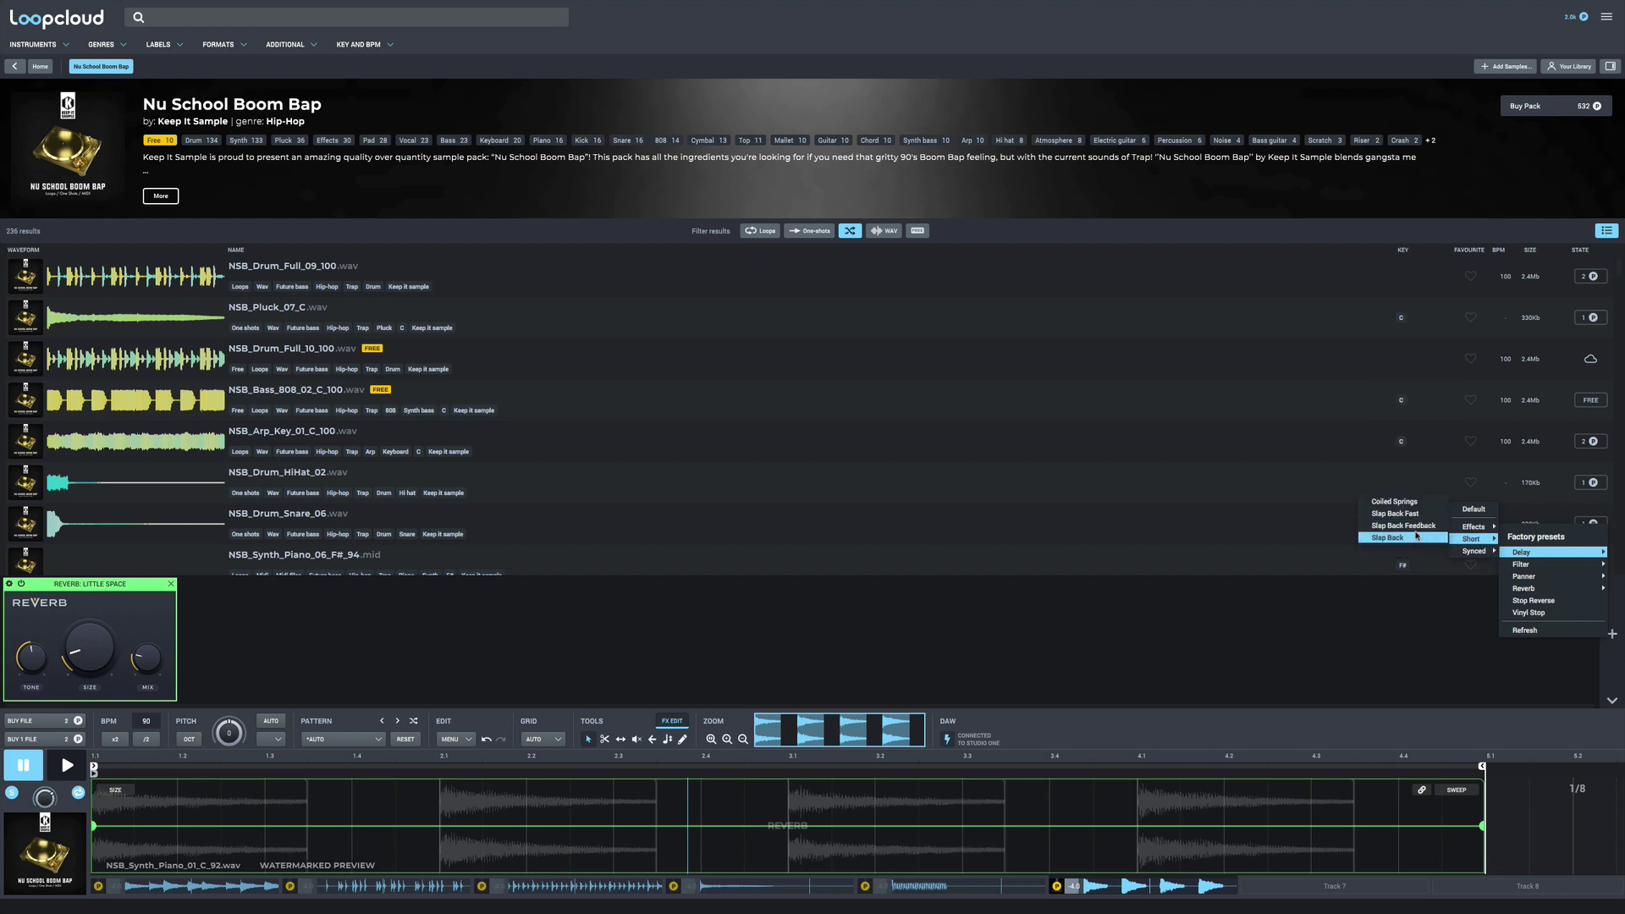
pyautogui.click(1416, 532)
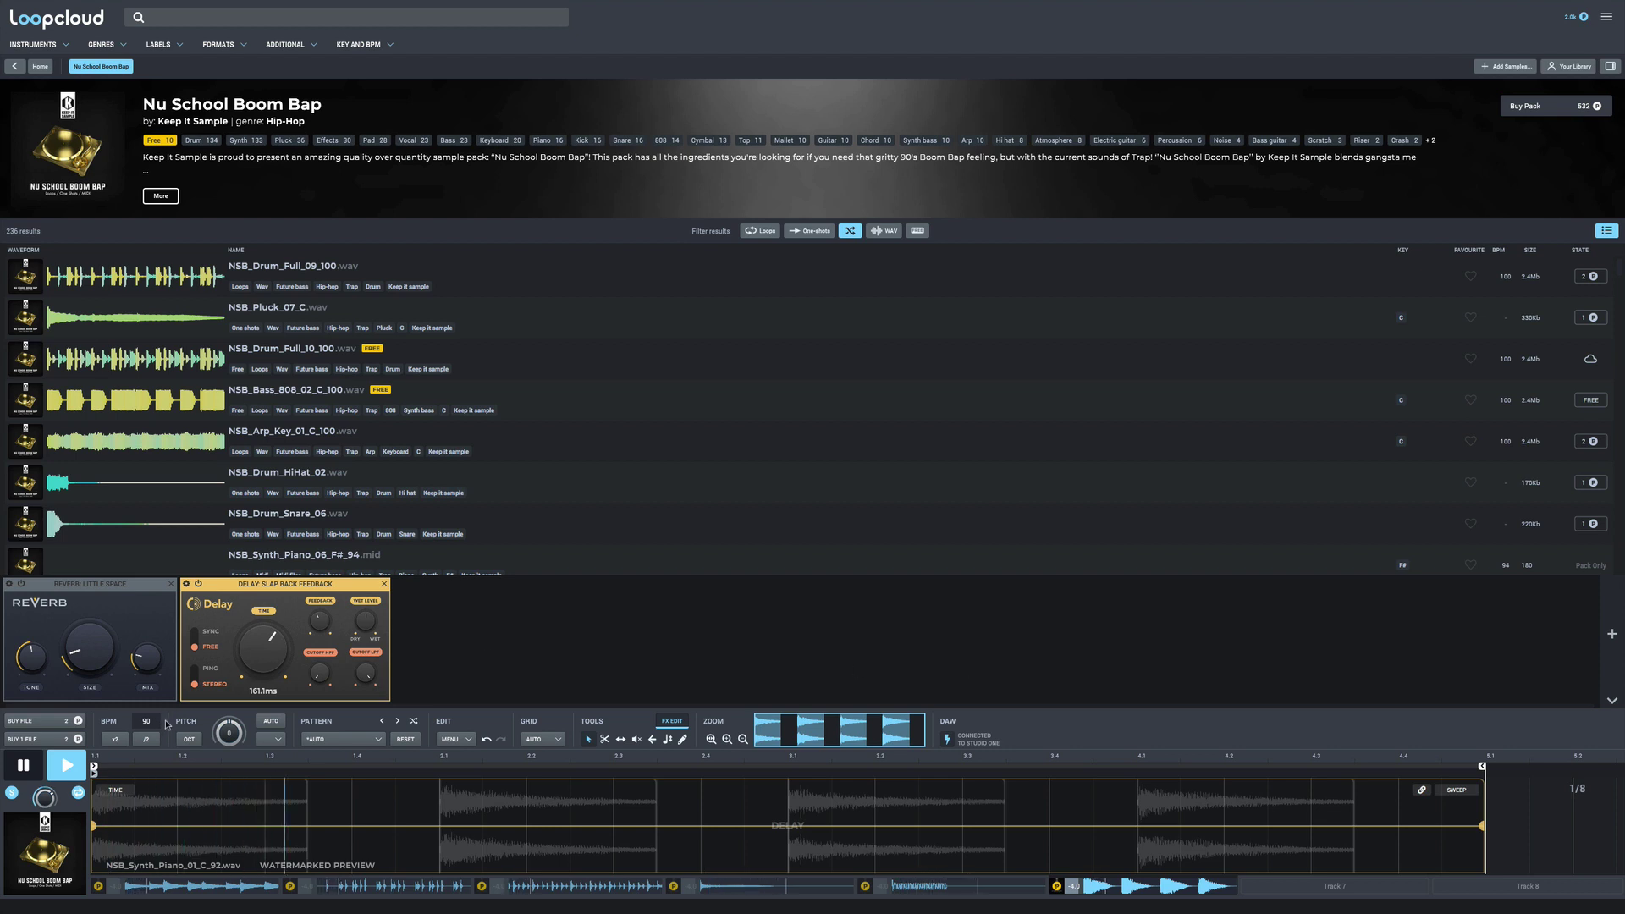
pyautogui.click(195, 637)
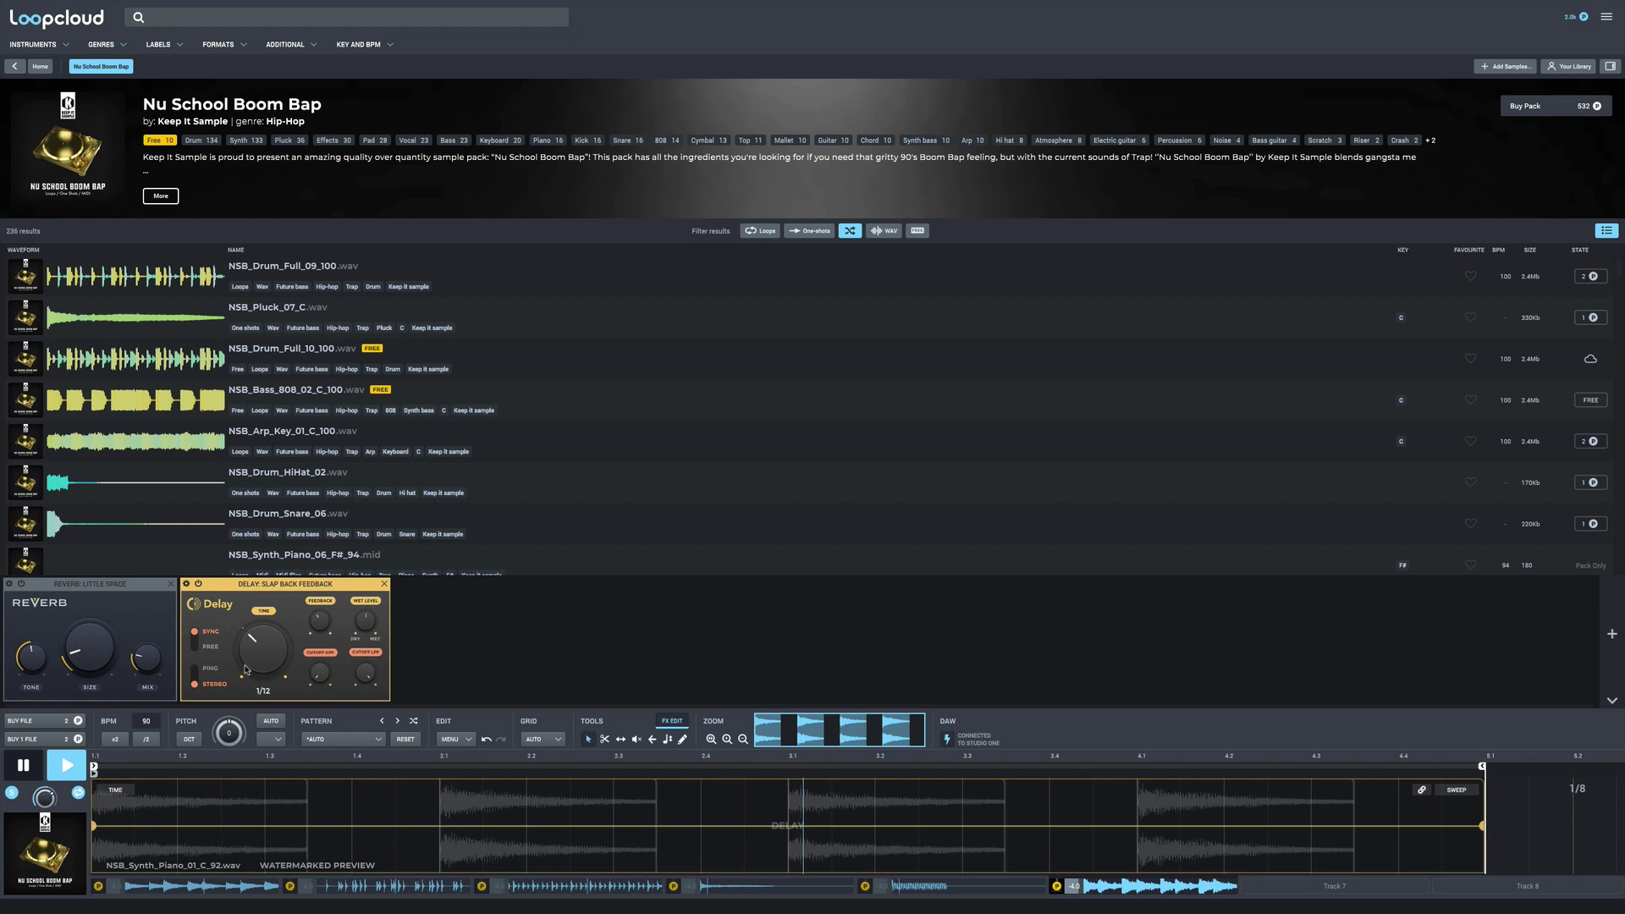
pyautogui.moveTo(248, 648); pyautogui.dragTo(412, 651)
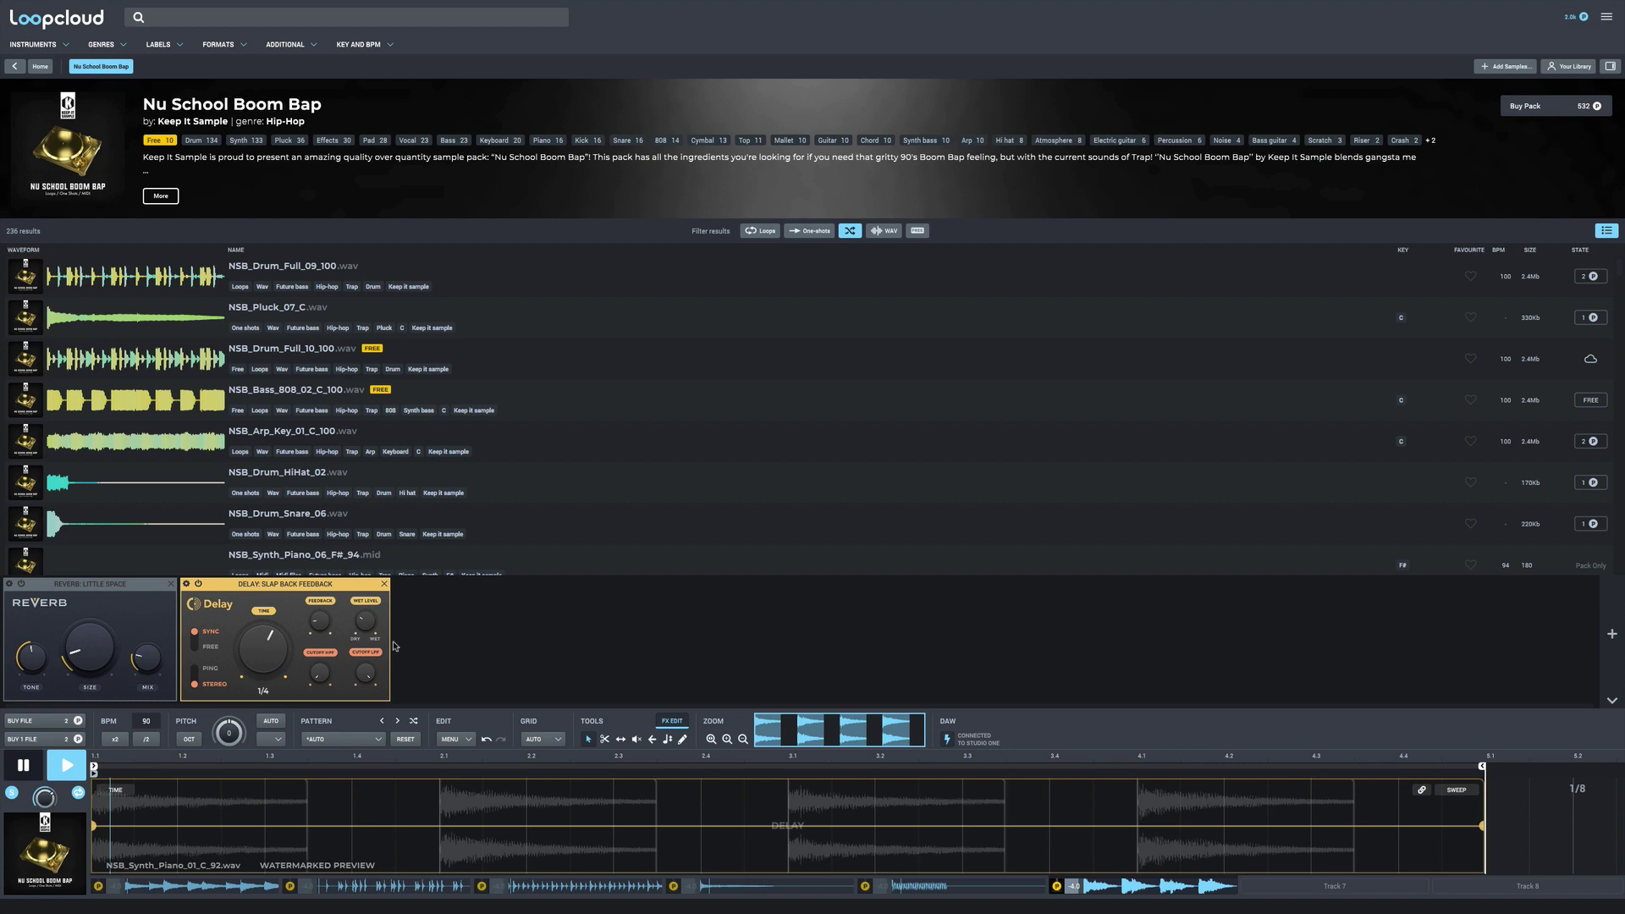
pyautogui.press('space')
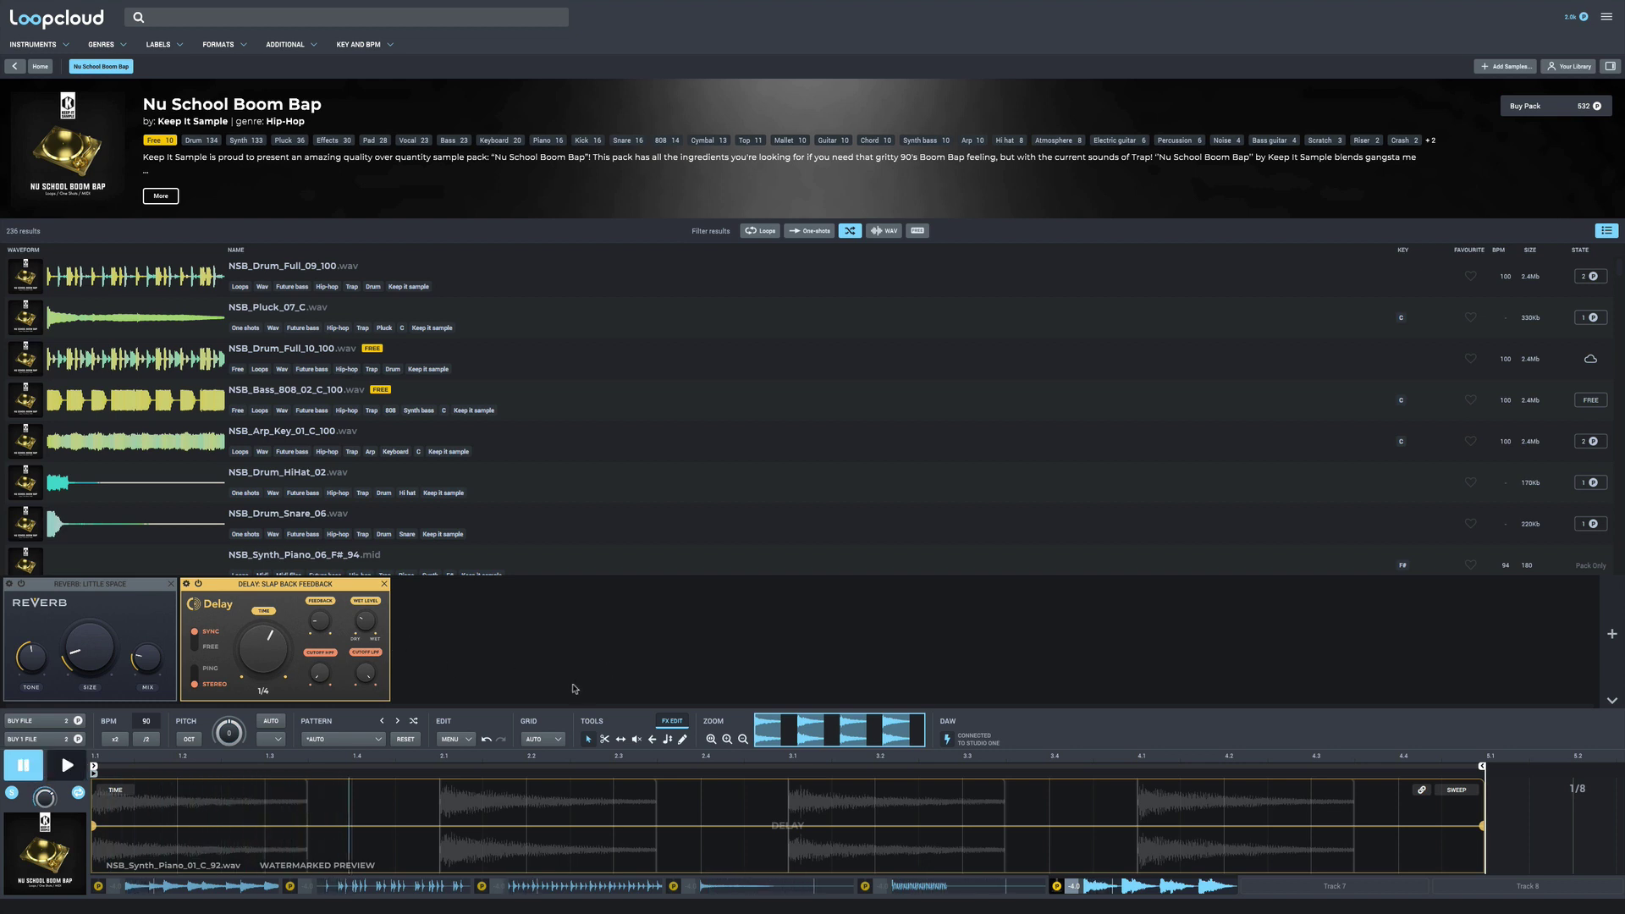
# Add the Factory Filter > Sweeps > Sweep Up preset to the piano and switch it to BPF
pyautogui.click(1612, 634)
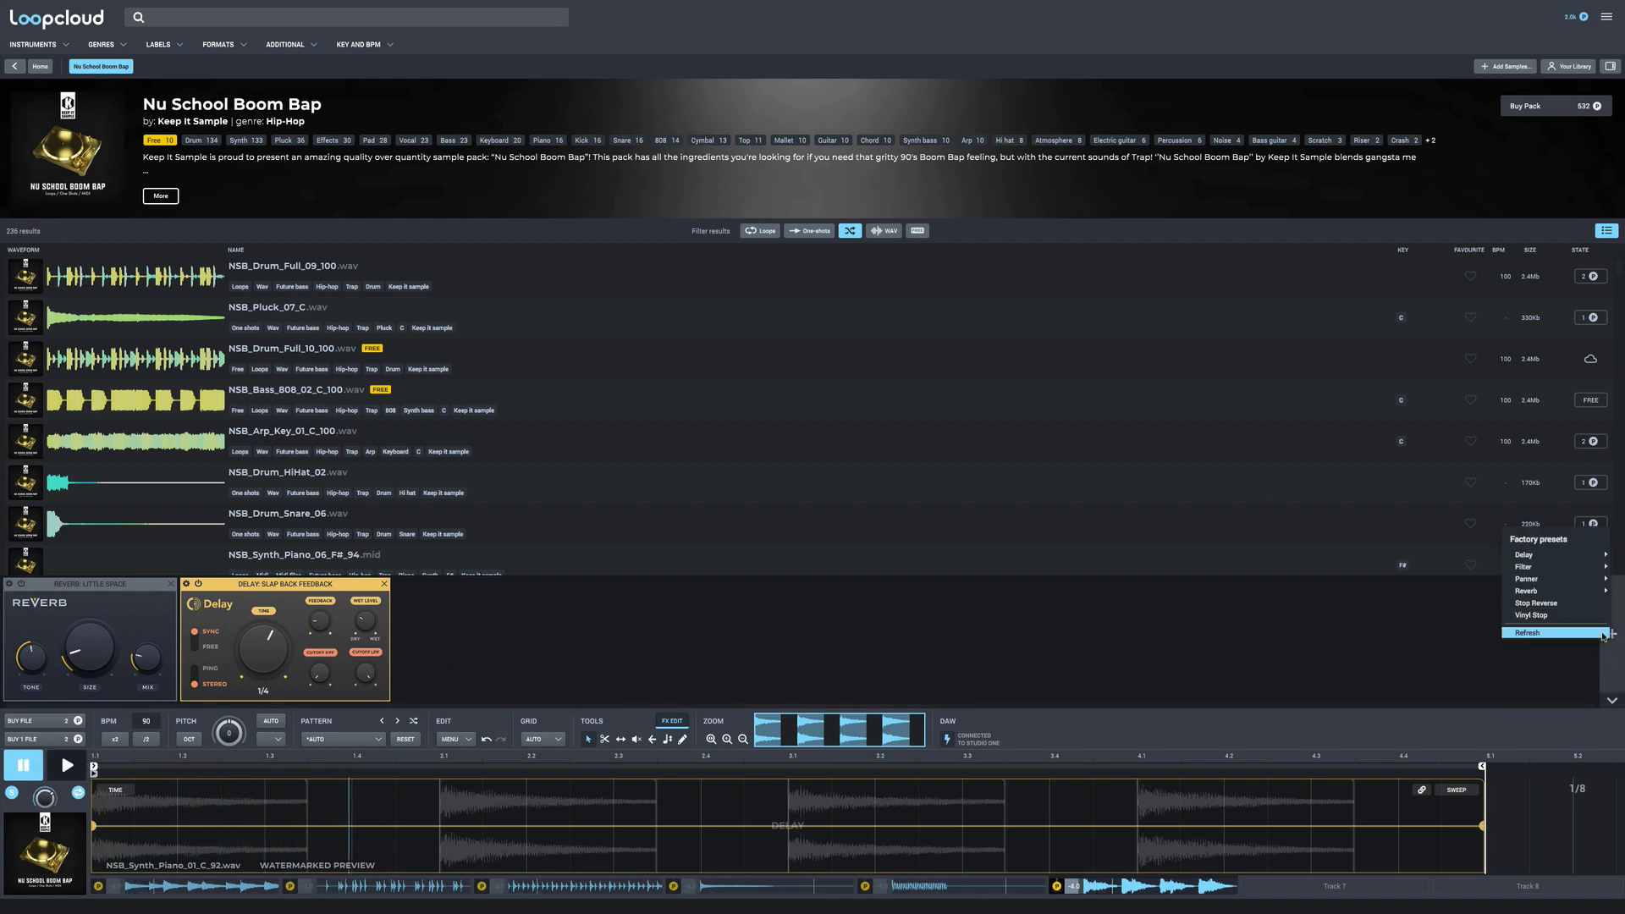
pyautogui.moveTo(1579, 587)
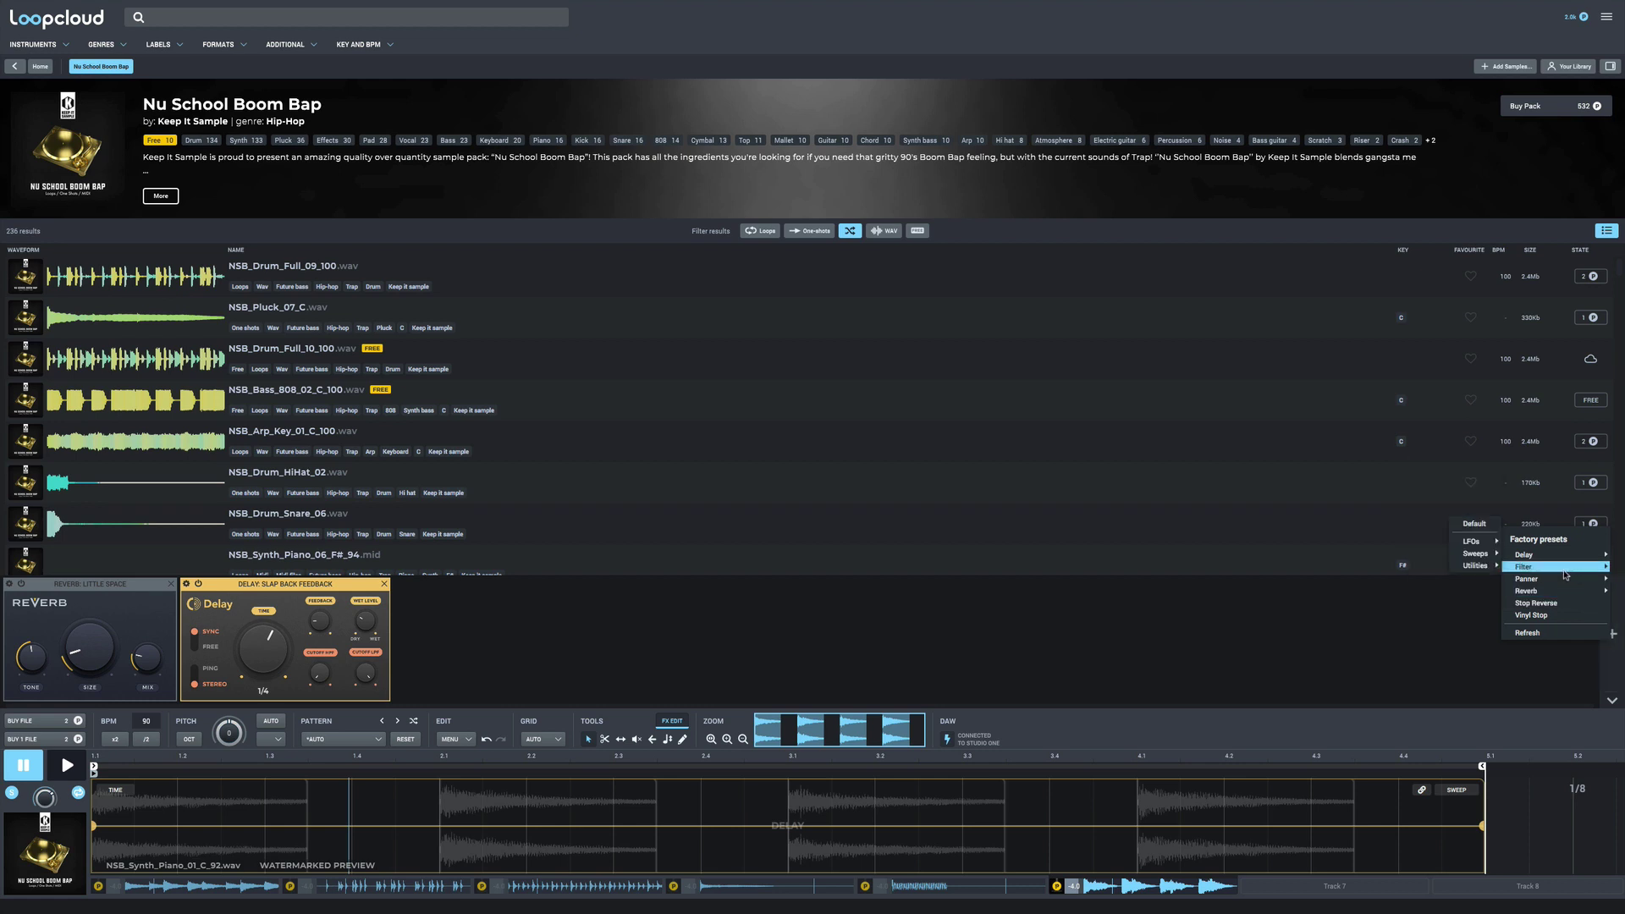
pyautogui.moveTo(1498, 566)
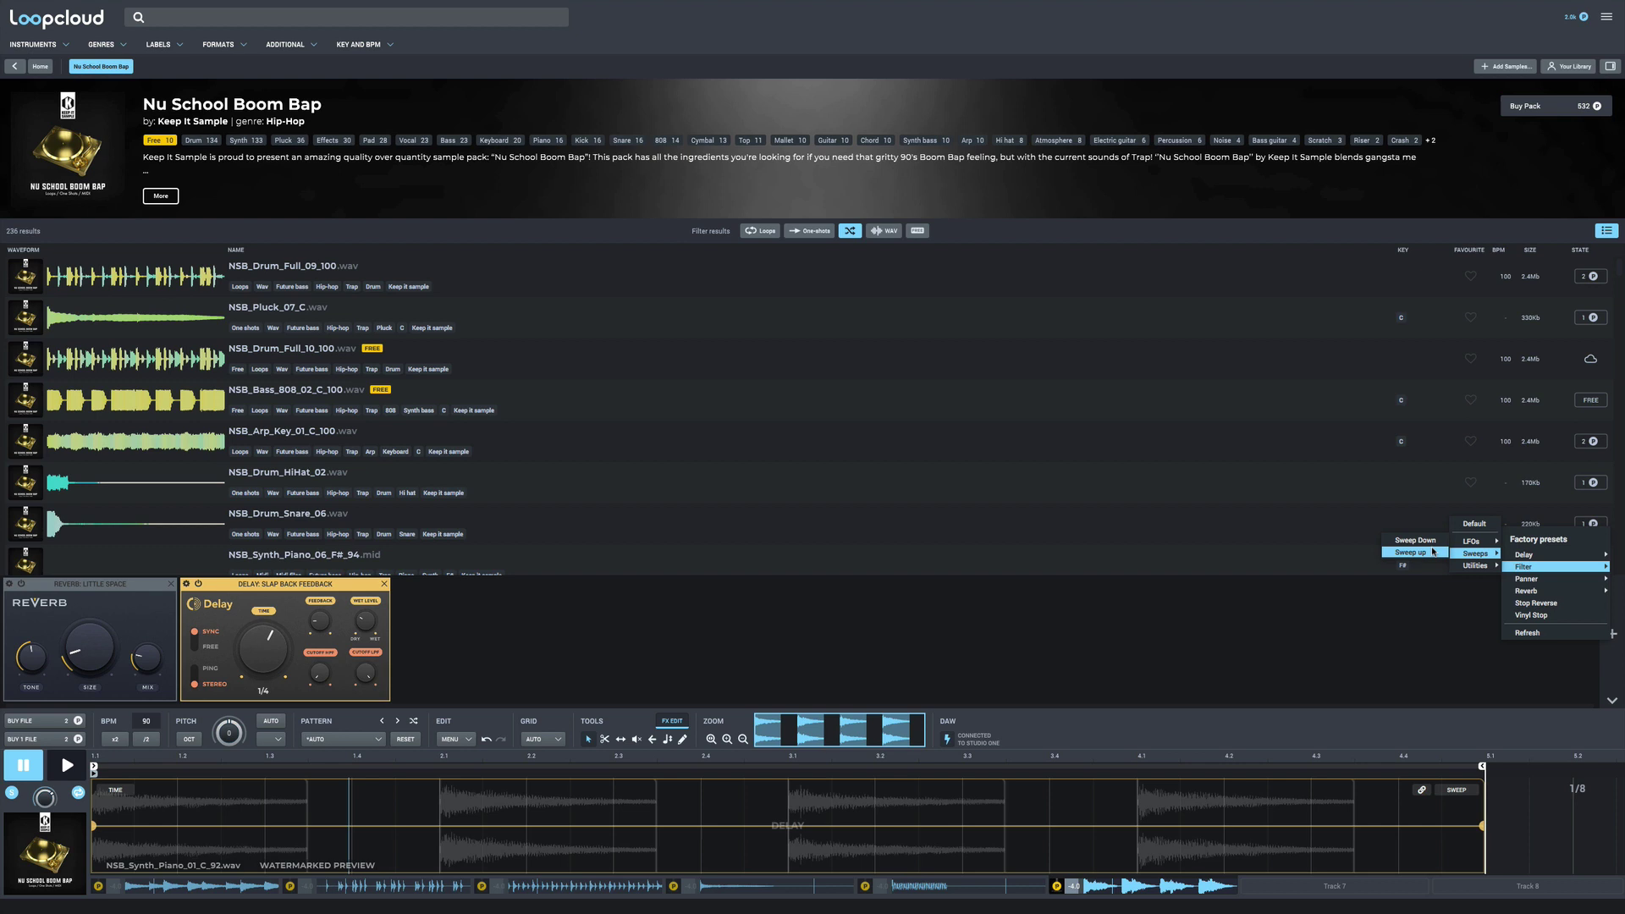
pyautogui.click(1432, 552)
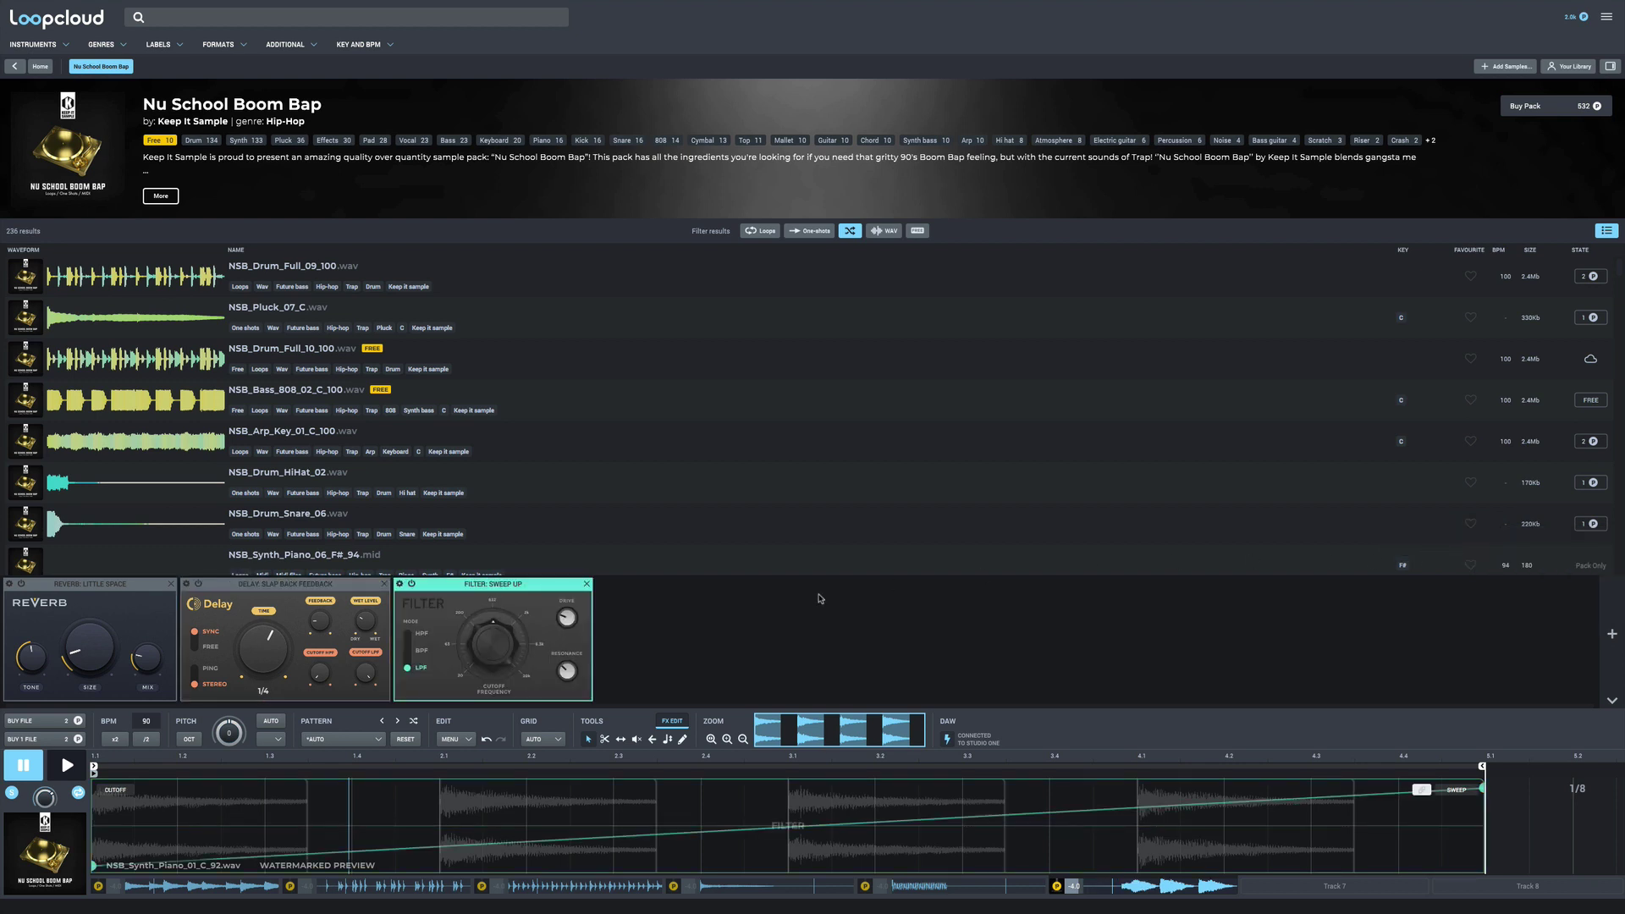
pyautogui.press('space')
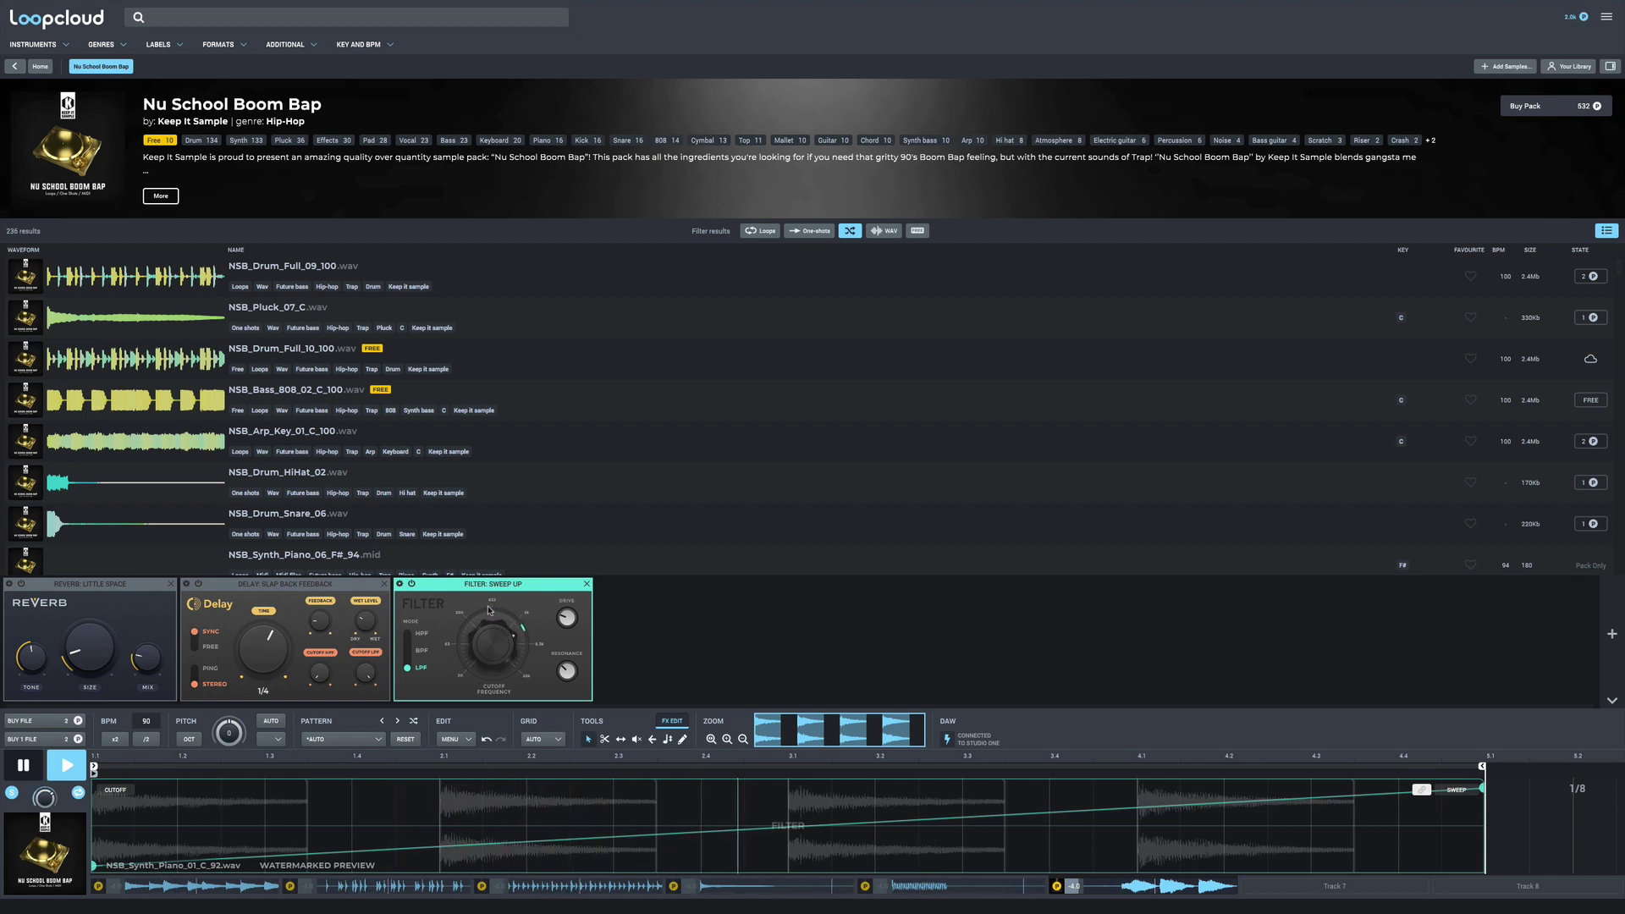
pyautogui.click(410, 649)
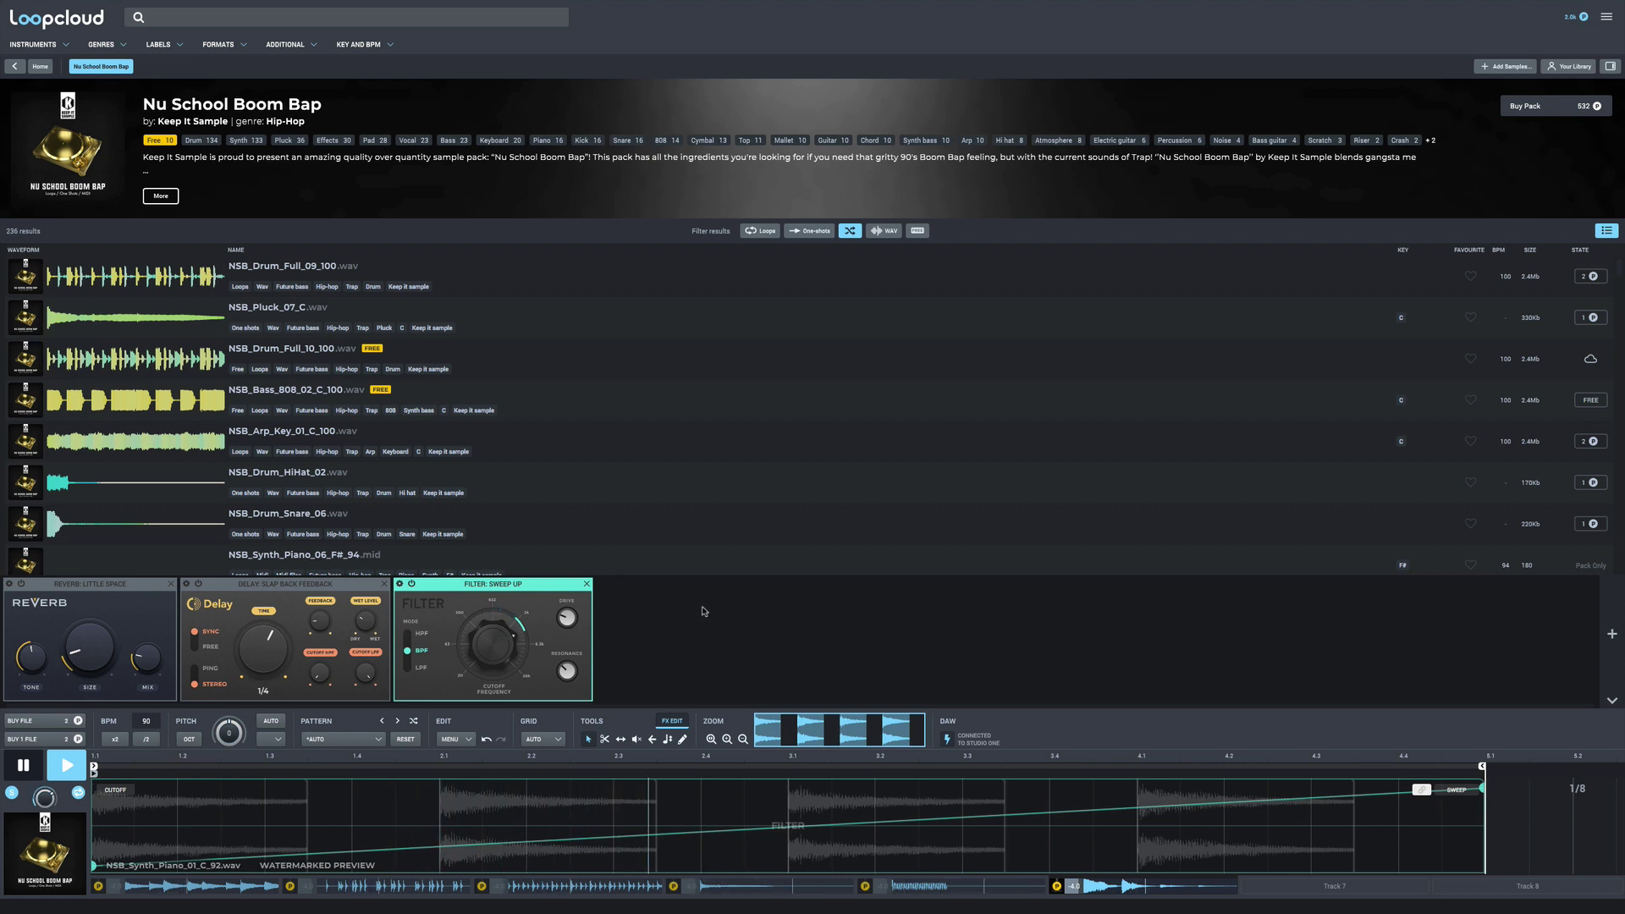
pyautogui.press('space')
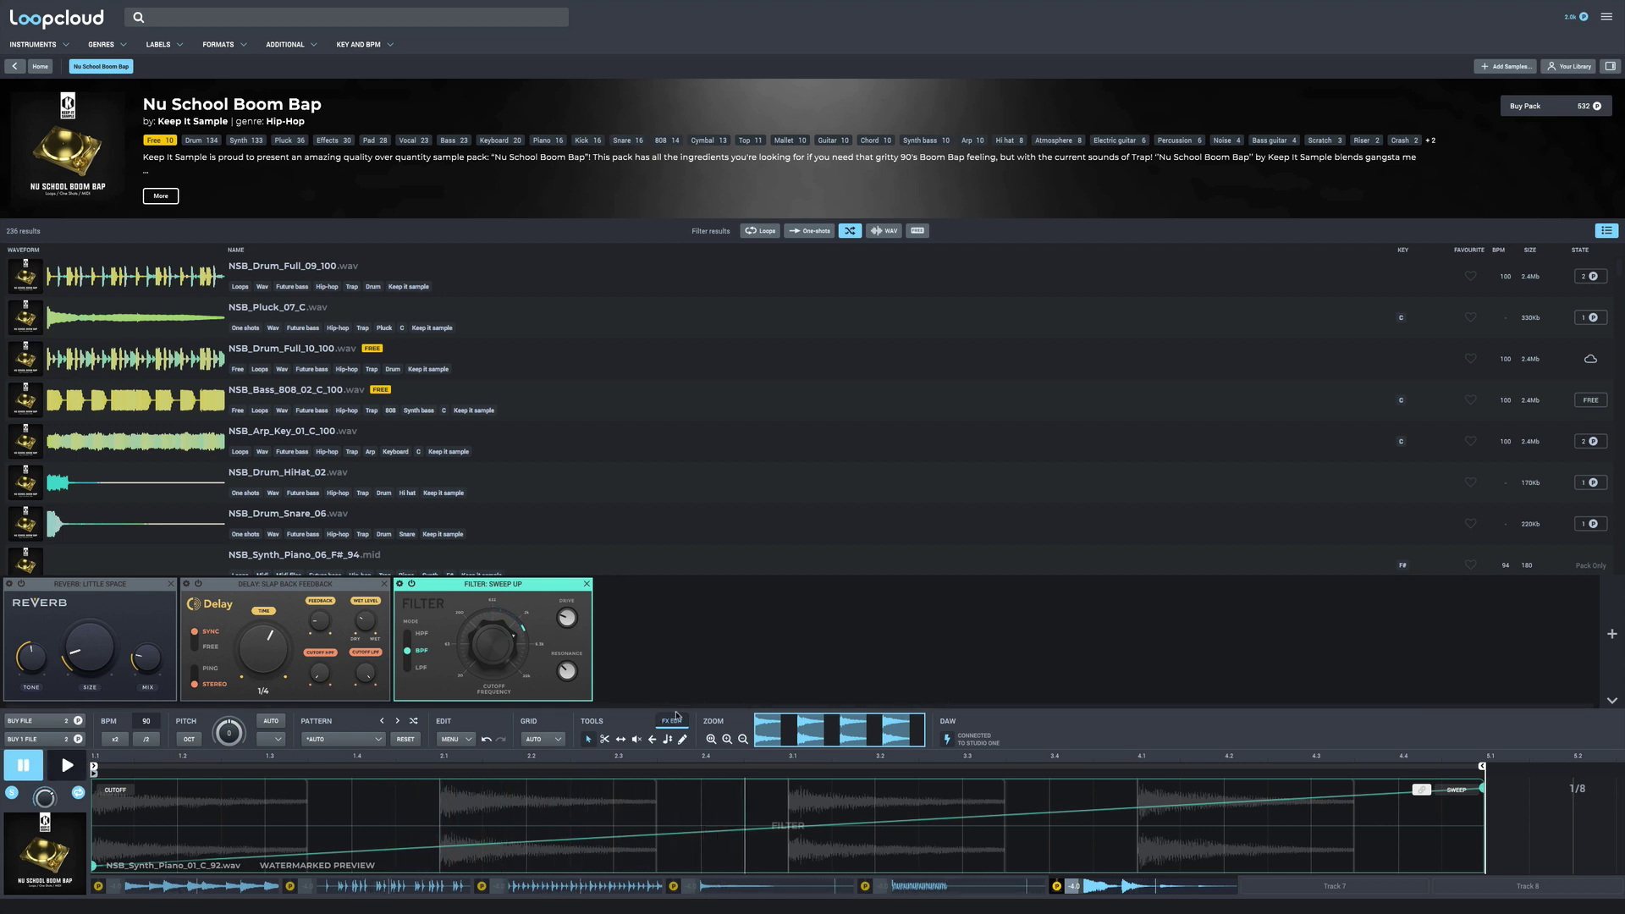
# Leave FX edit mode, select all five tracks, and play the complete beat
pyautogui.click(672, 720)
pyautogui.click(13, 793)
pyautogui.press('space')
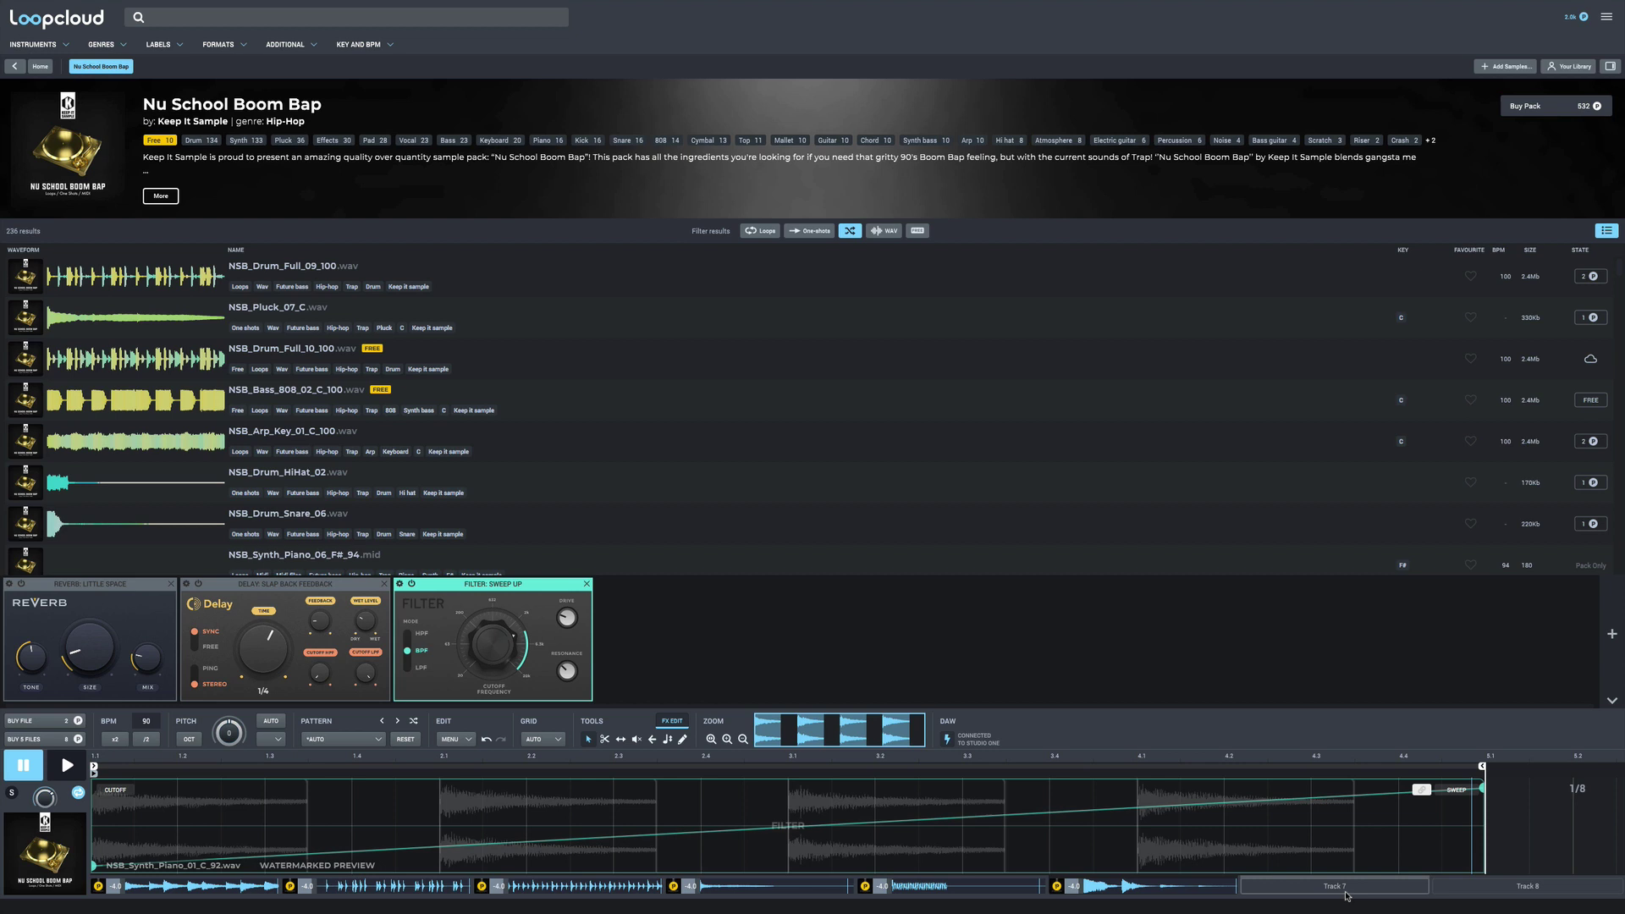
# Filter the pack by the Top tag and load NSB_Drum_Top_09_100 onto empty Track 7
pyautogui.click(1353, 892)
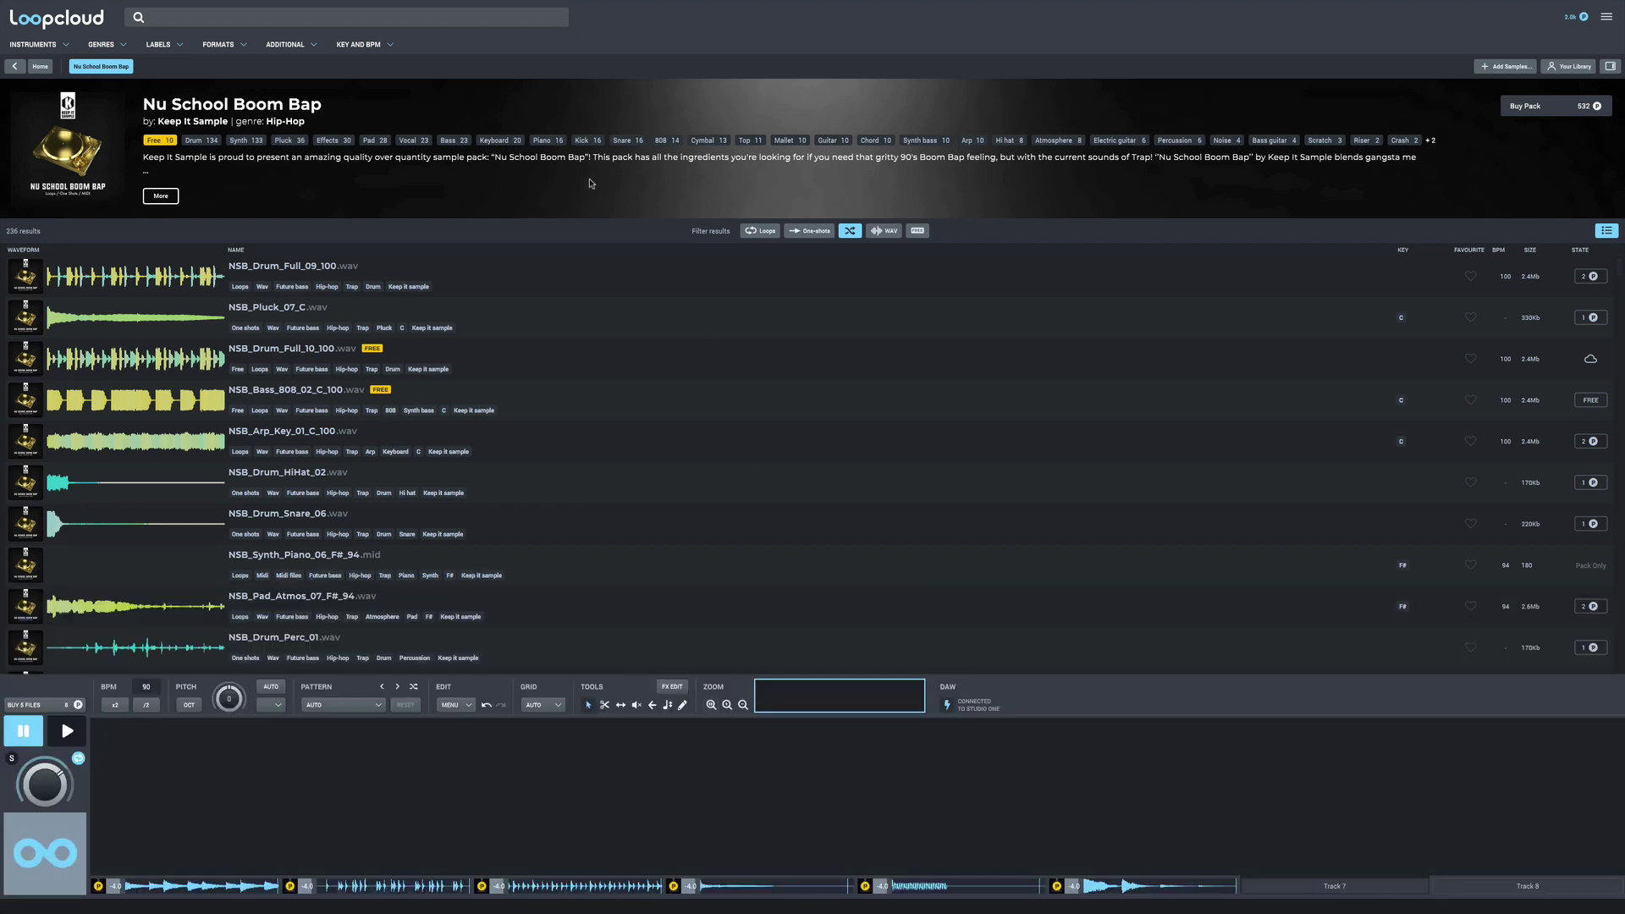
pyautogui.click(750, 141)
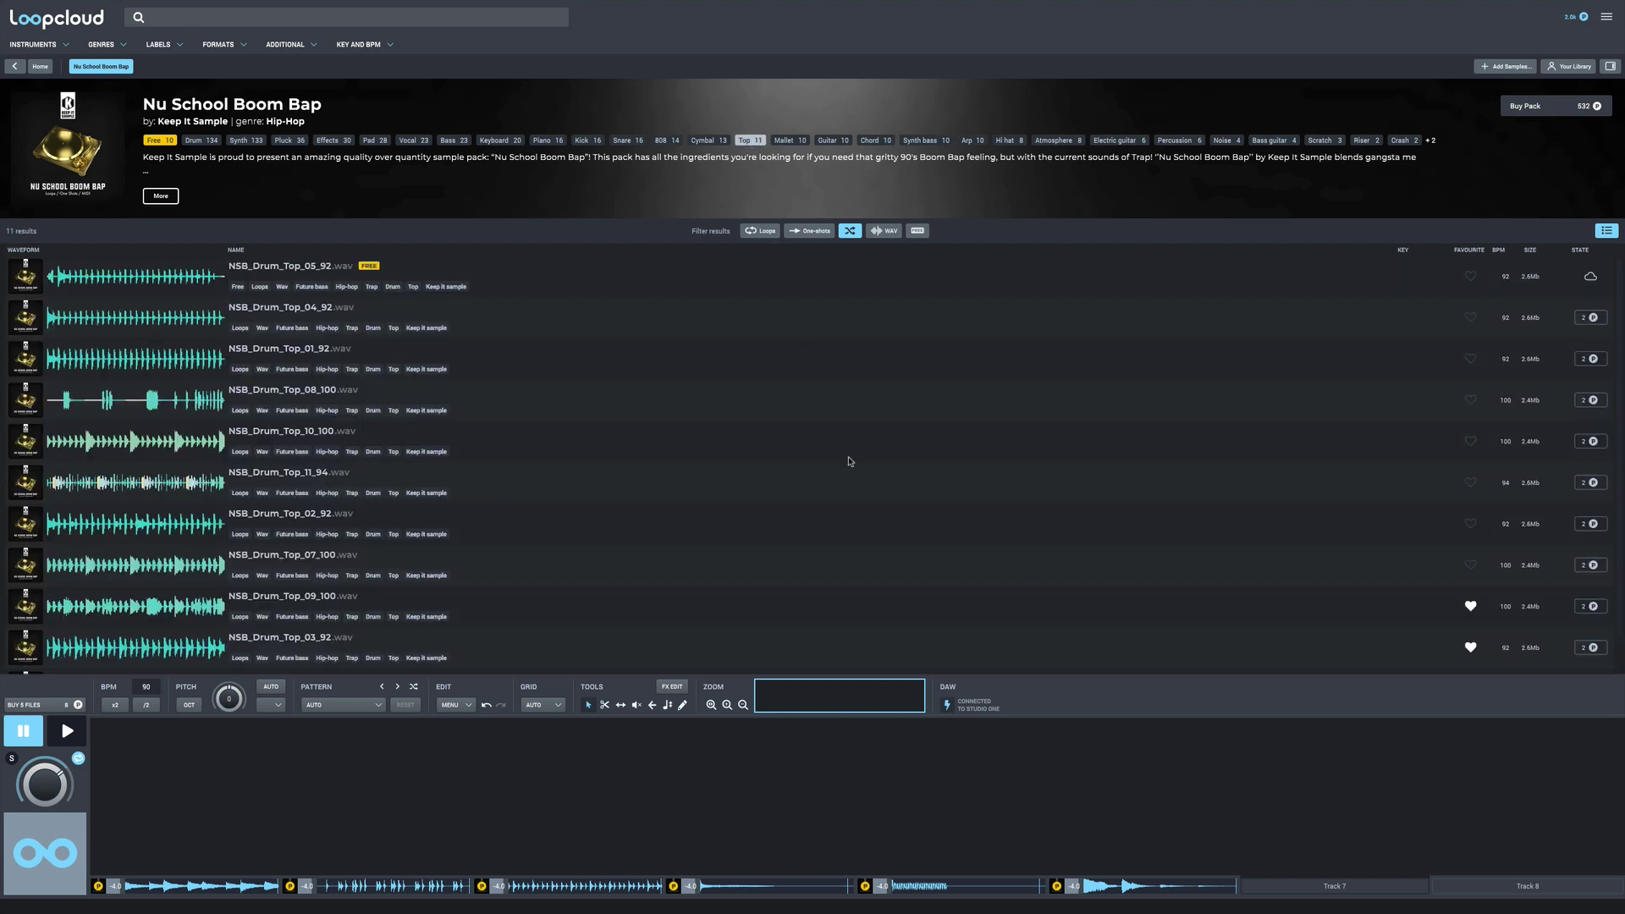
pyautogui.scroll(-1, 849, 461)
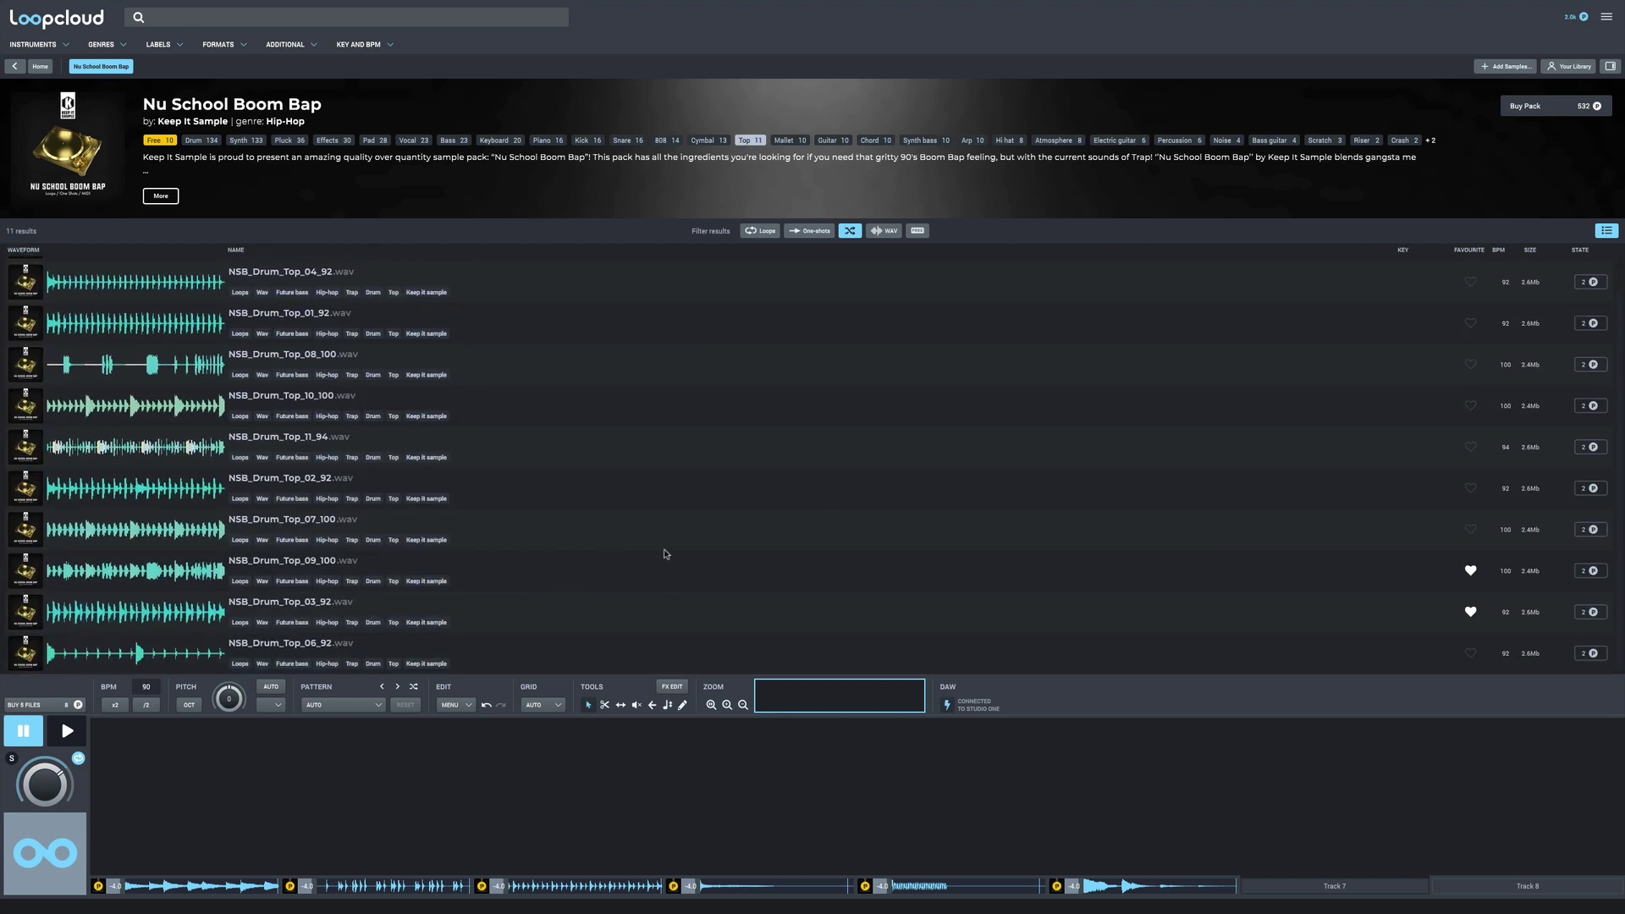
pyautogui.click(980, 571)
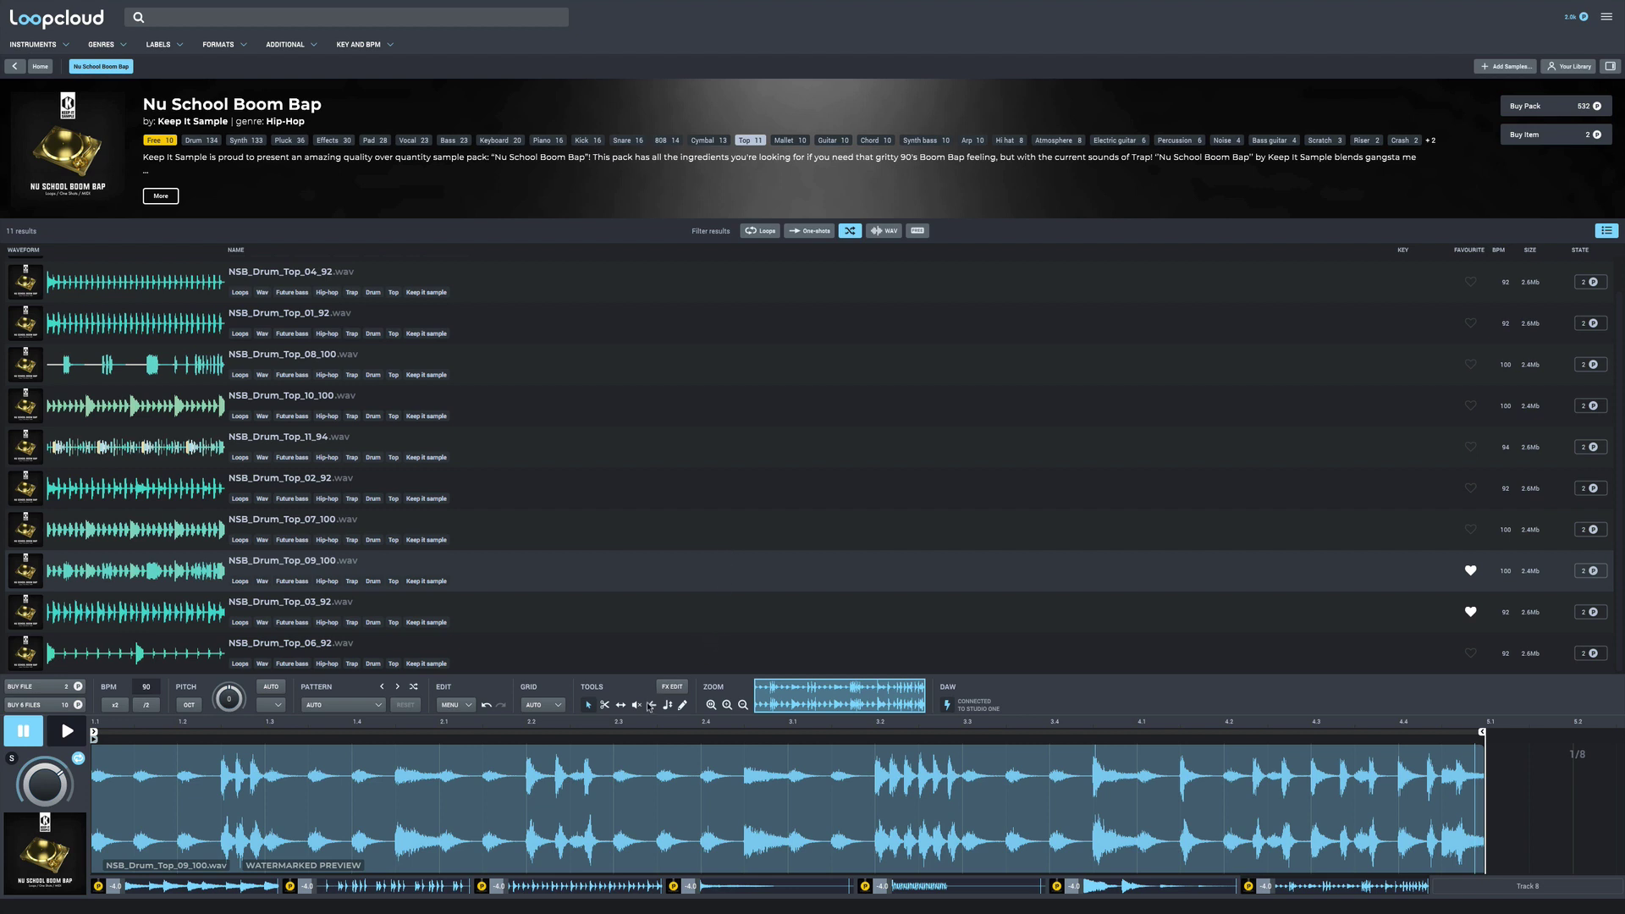
# Split the drum loop at 3.2 and 4.2, delete the outer clips, and move the middle clip to 1.1
pyautogui.click(605, 705)
pyautogui.click(856, 765)
pyautogui.click(1218, 793)
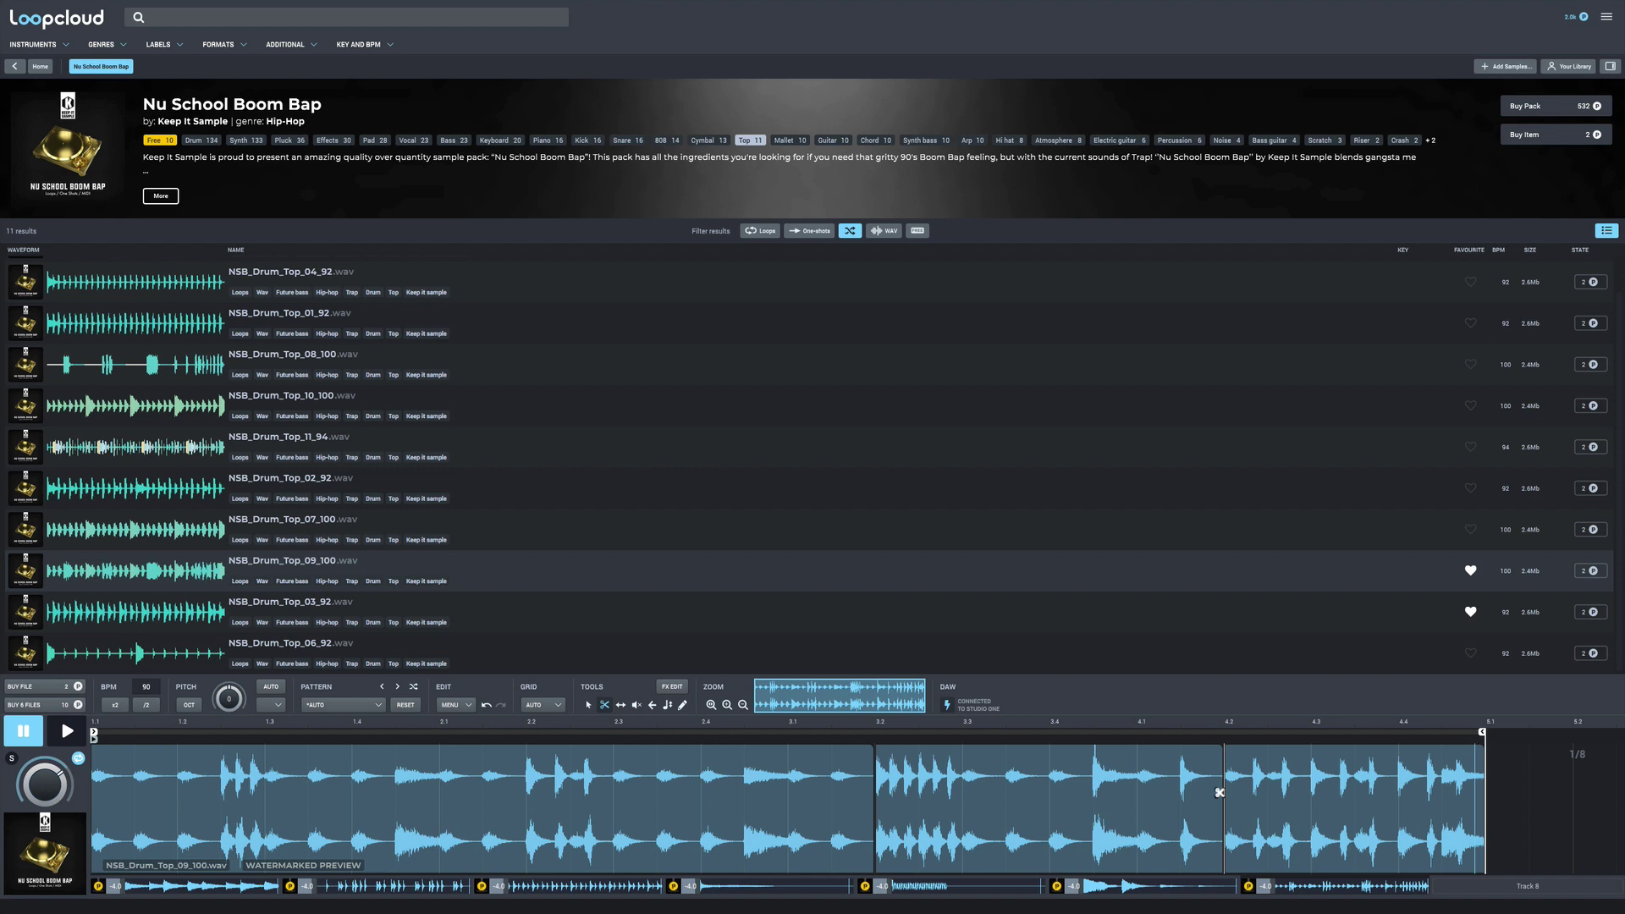
pyautogui.click(588, 705)
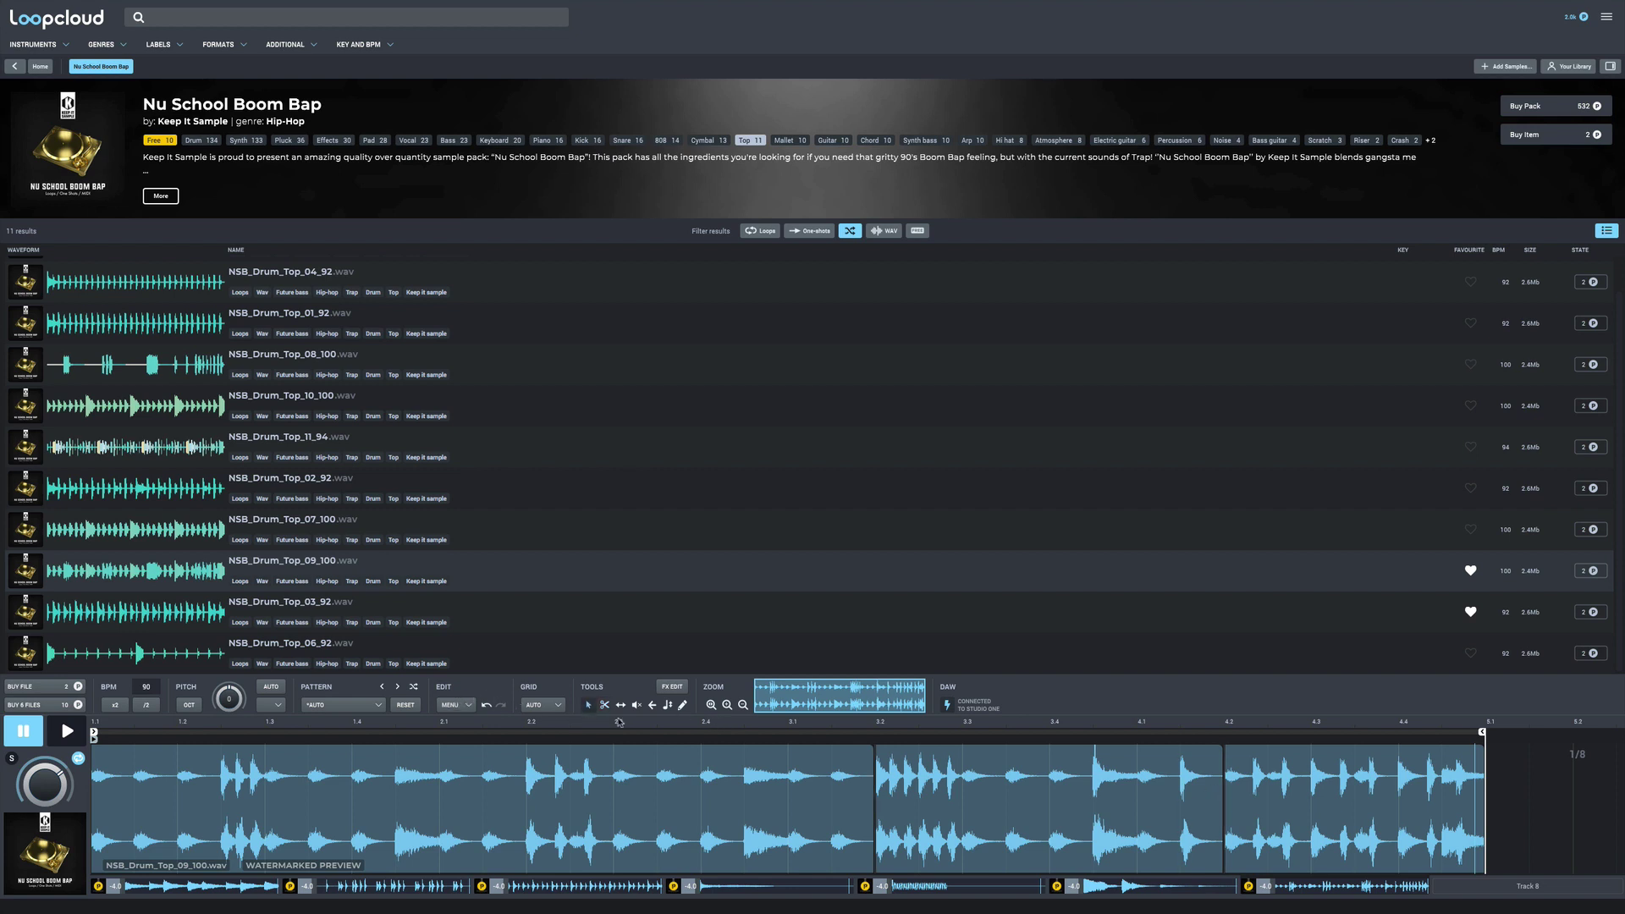
pyautogui.click(690, 820)
pyautogui.press('Delete')
pyautogui.click(1310, 813)
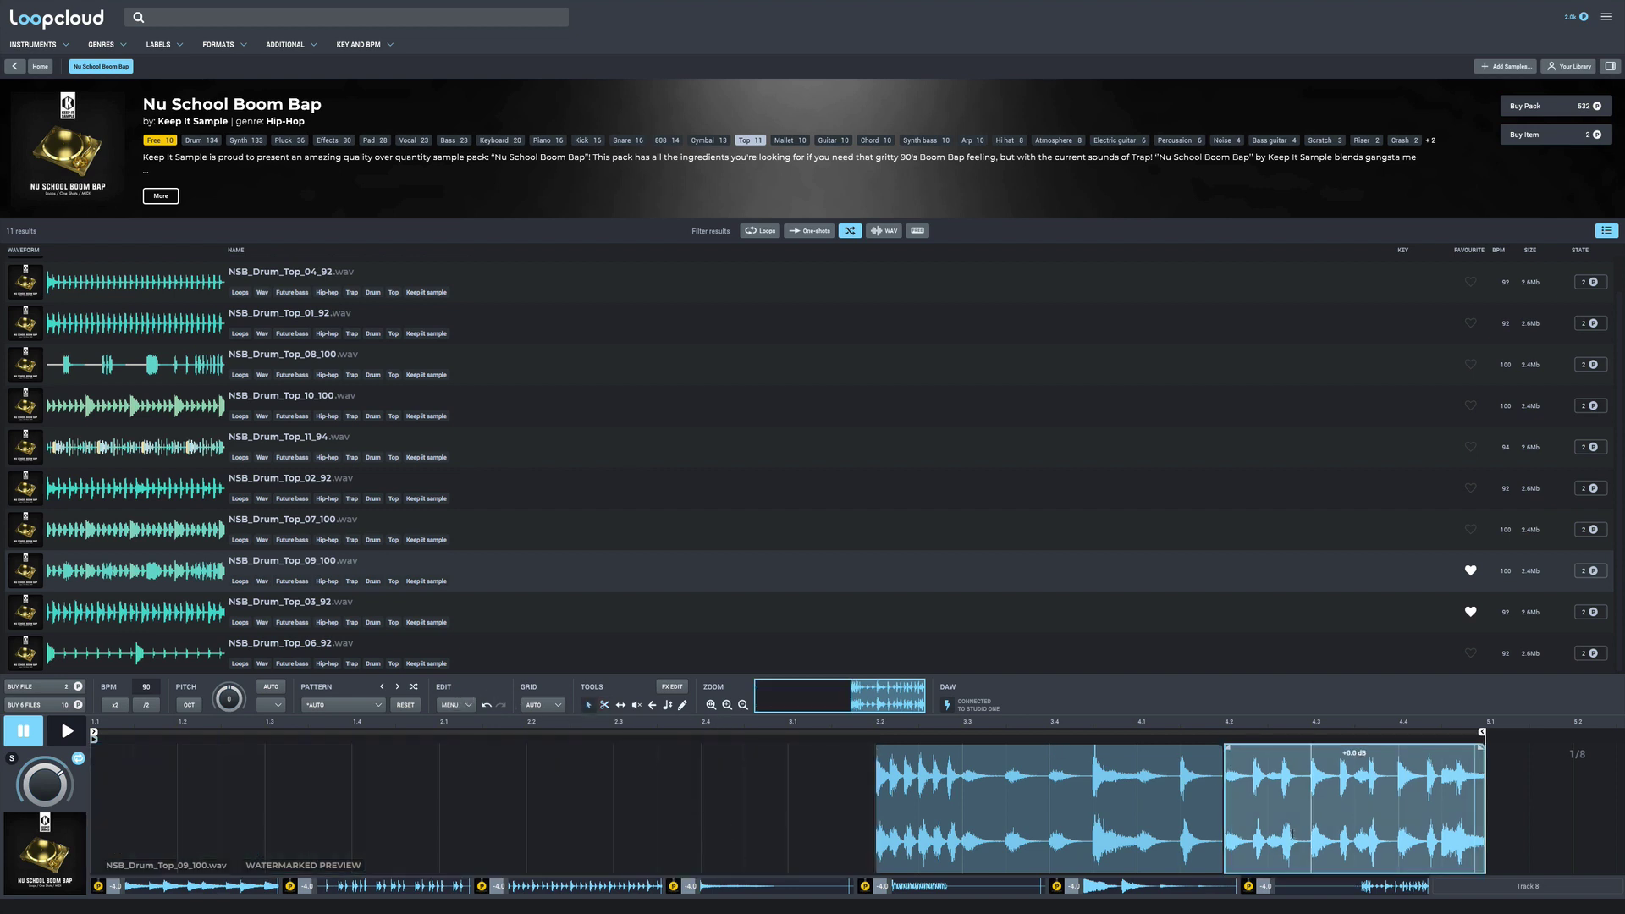
pyautogui.press('Delete')
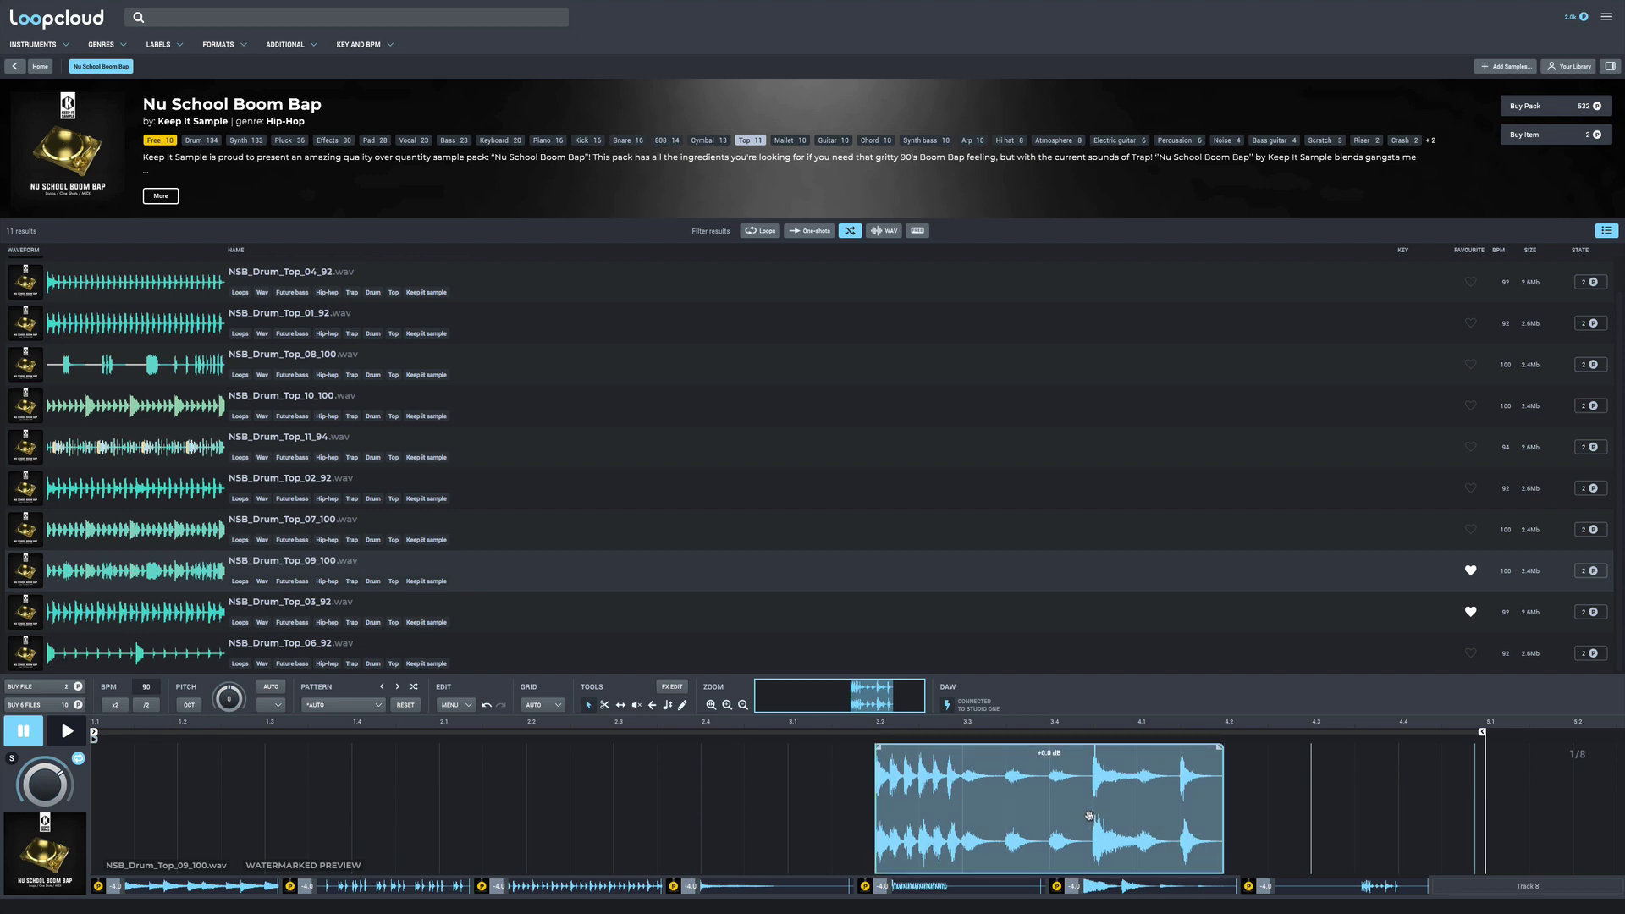
pyautogui.moveTo(1072, 782); pyautogui.dragTo(288, 783)
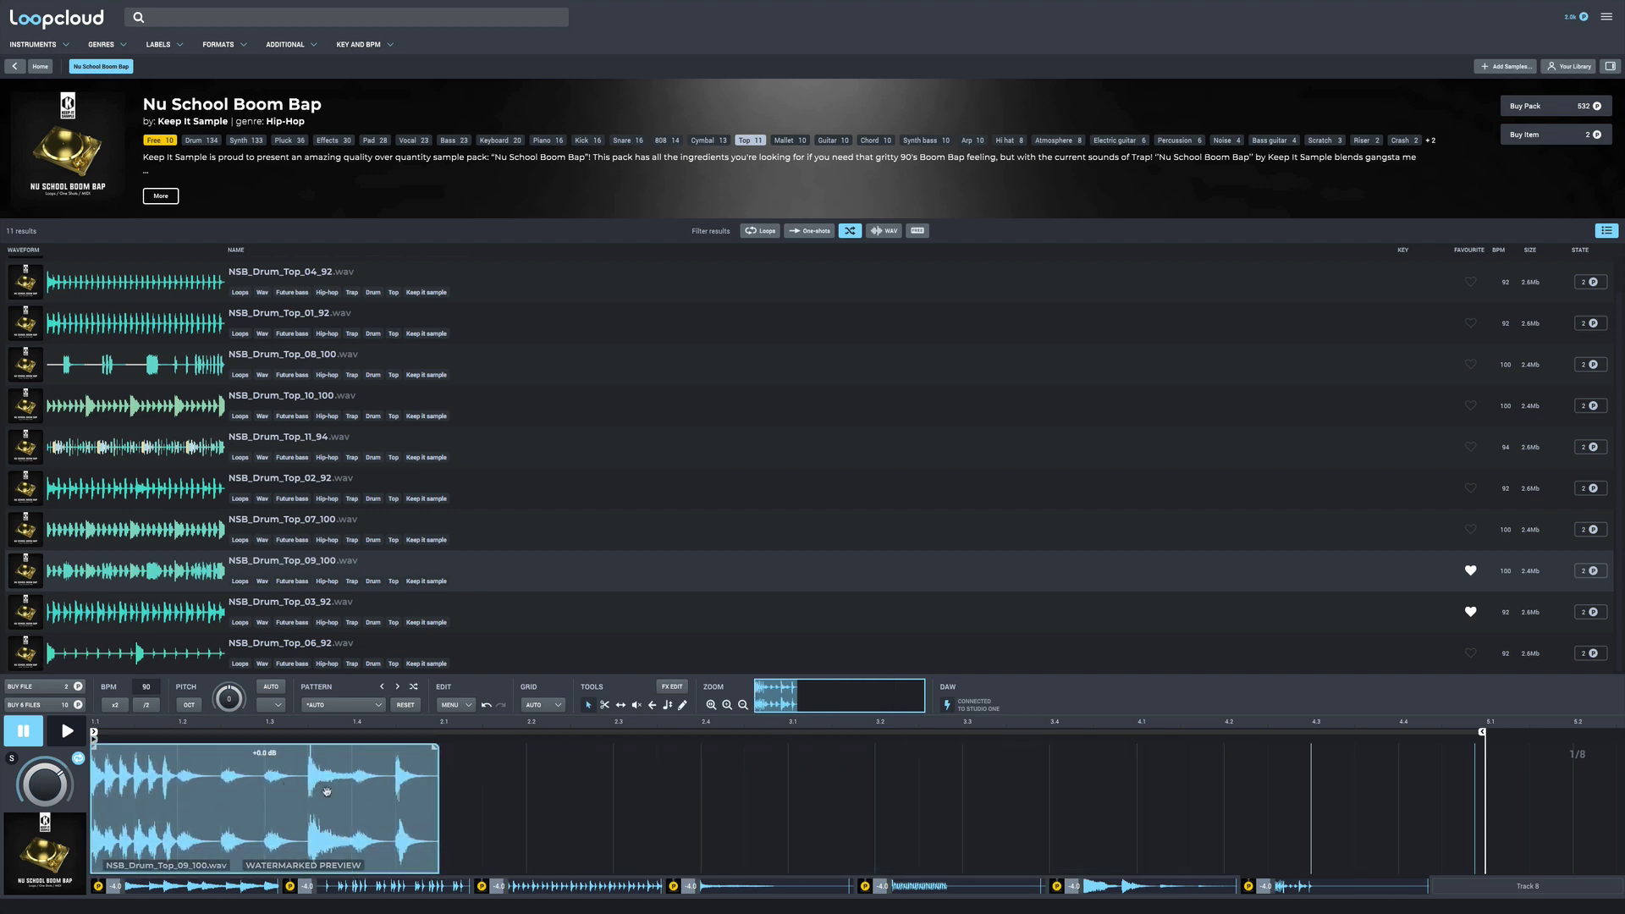
# Duplicate the drum slice three times so four copies fill bars 1.1–5.1
pyautogui.rightClick(322, 792)
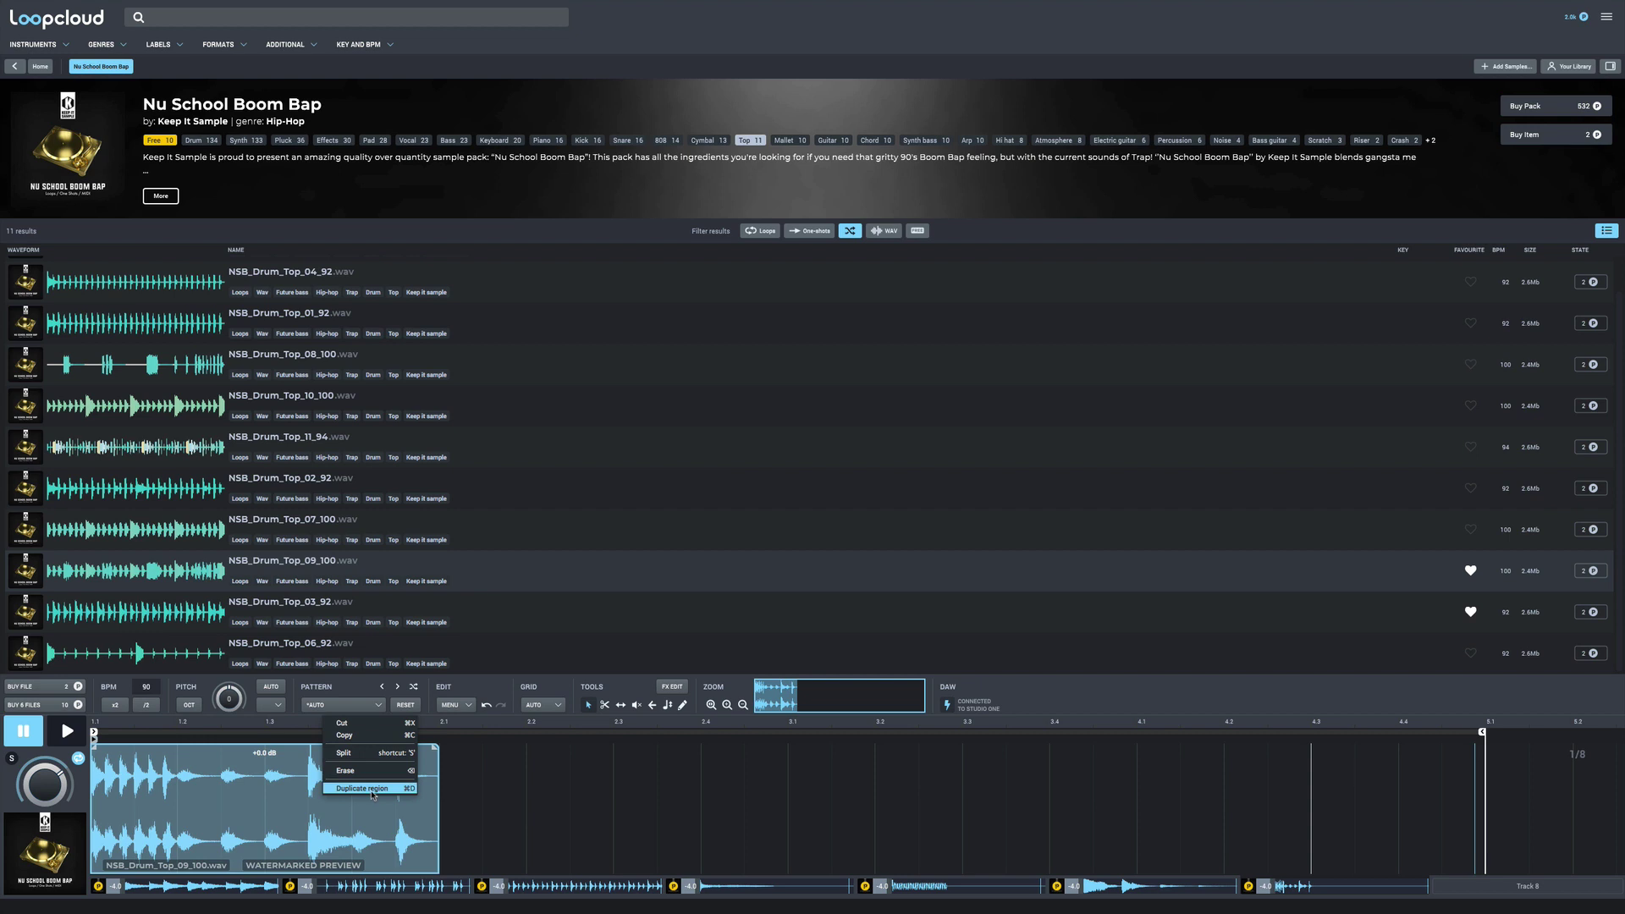
pyautogui.click(364, 789)
pyautogui.rightClick(630, 814)
pyautogui.click(669, 812)
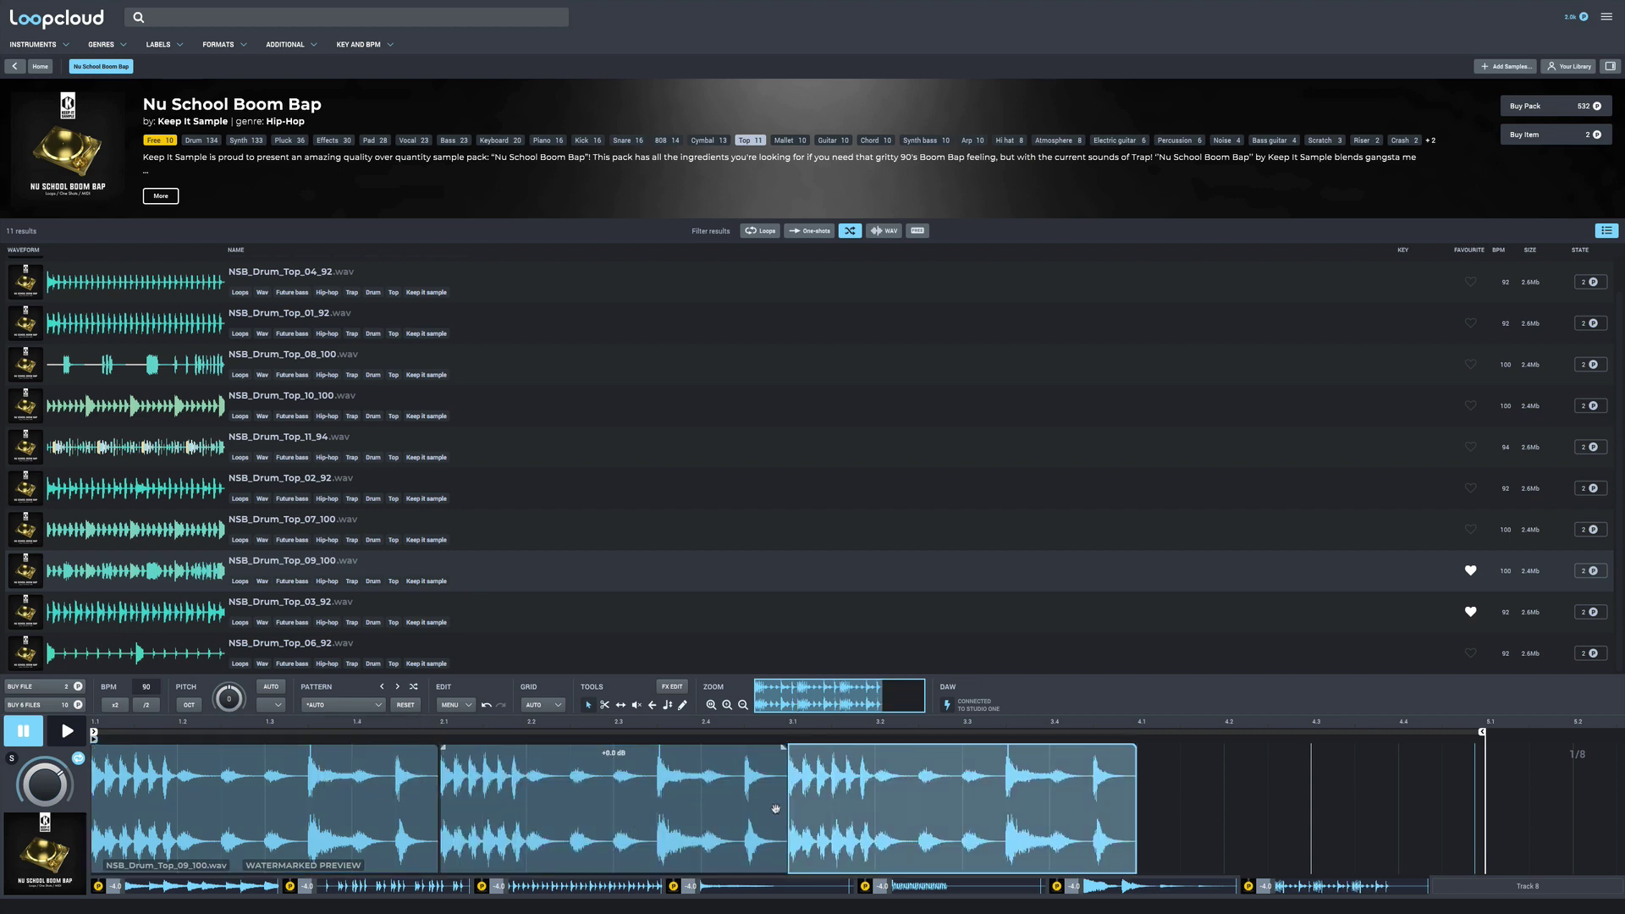
pyautogui.rightClick(832, 814)
pyautogui.click(871, 812)
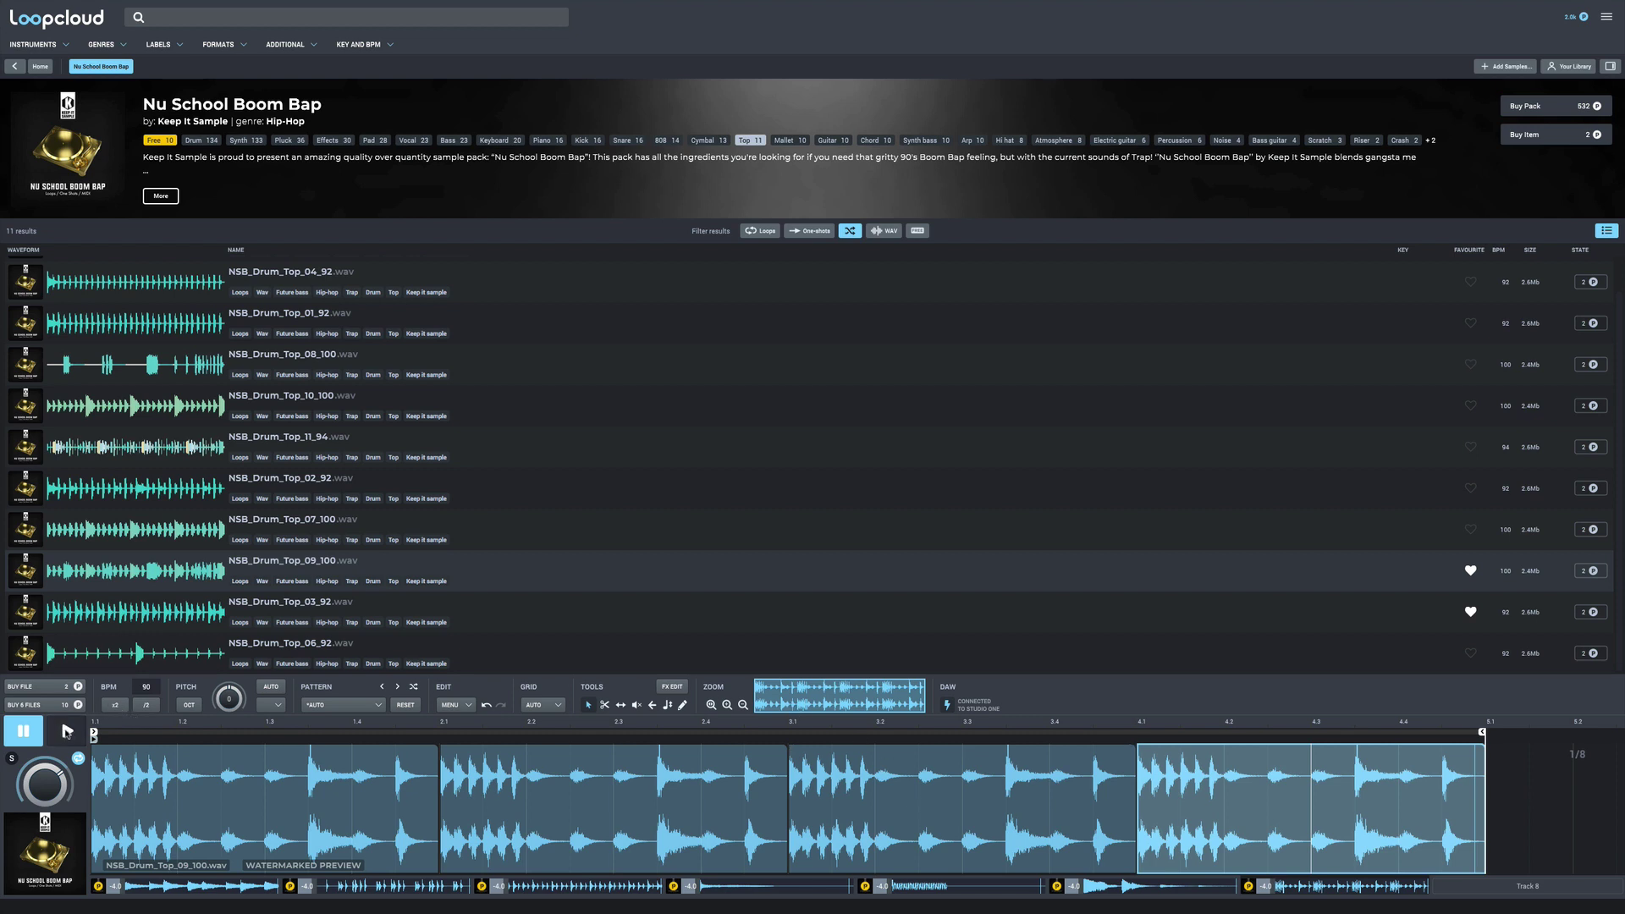
pyautogui.click(67, 731)
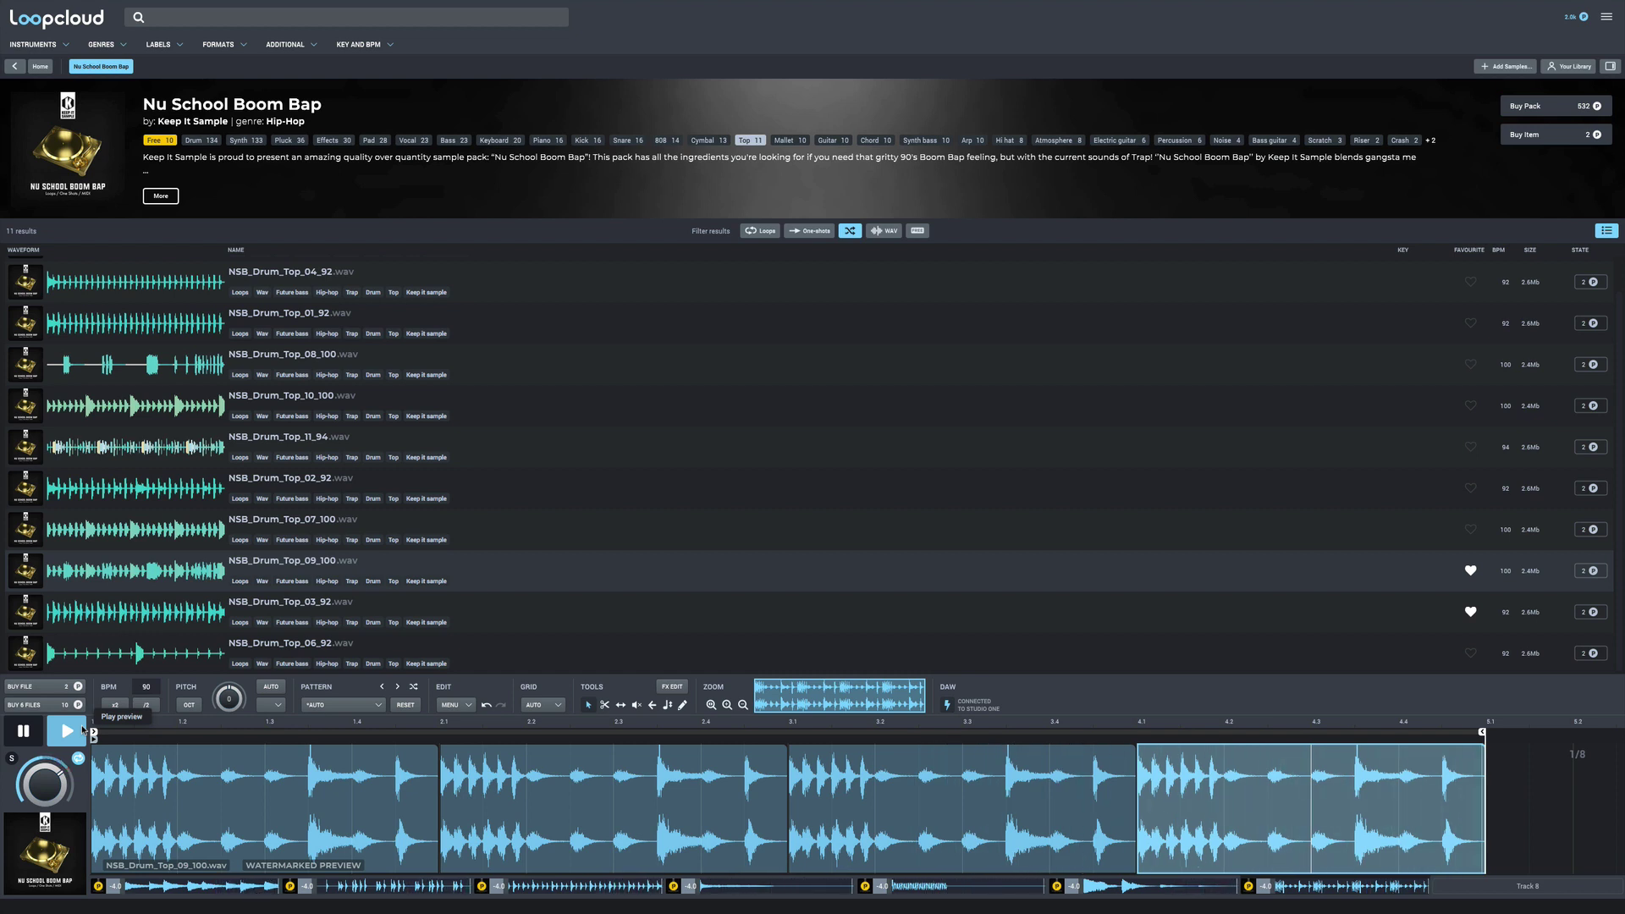
pyautogui.press('space')
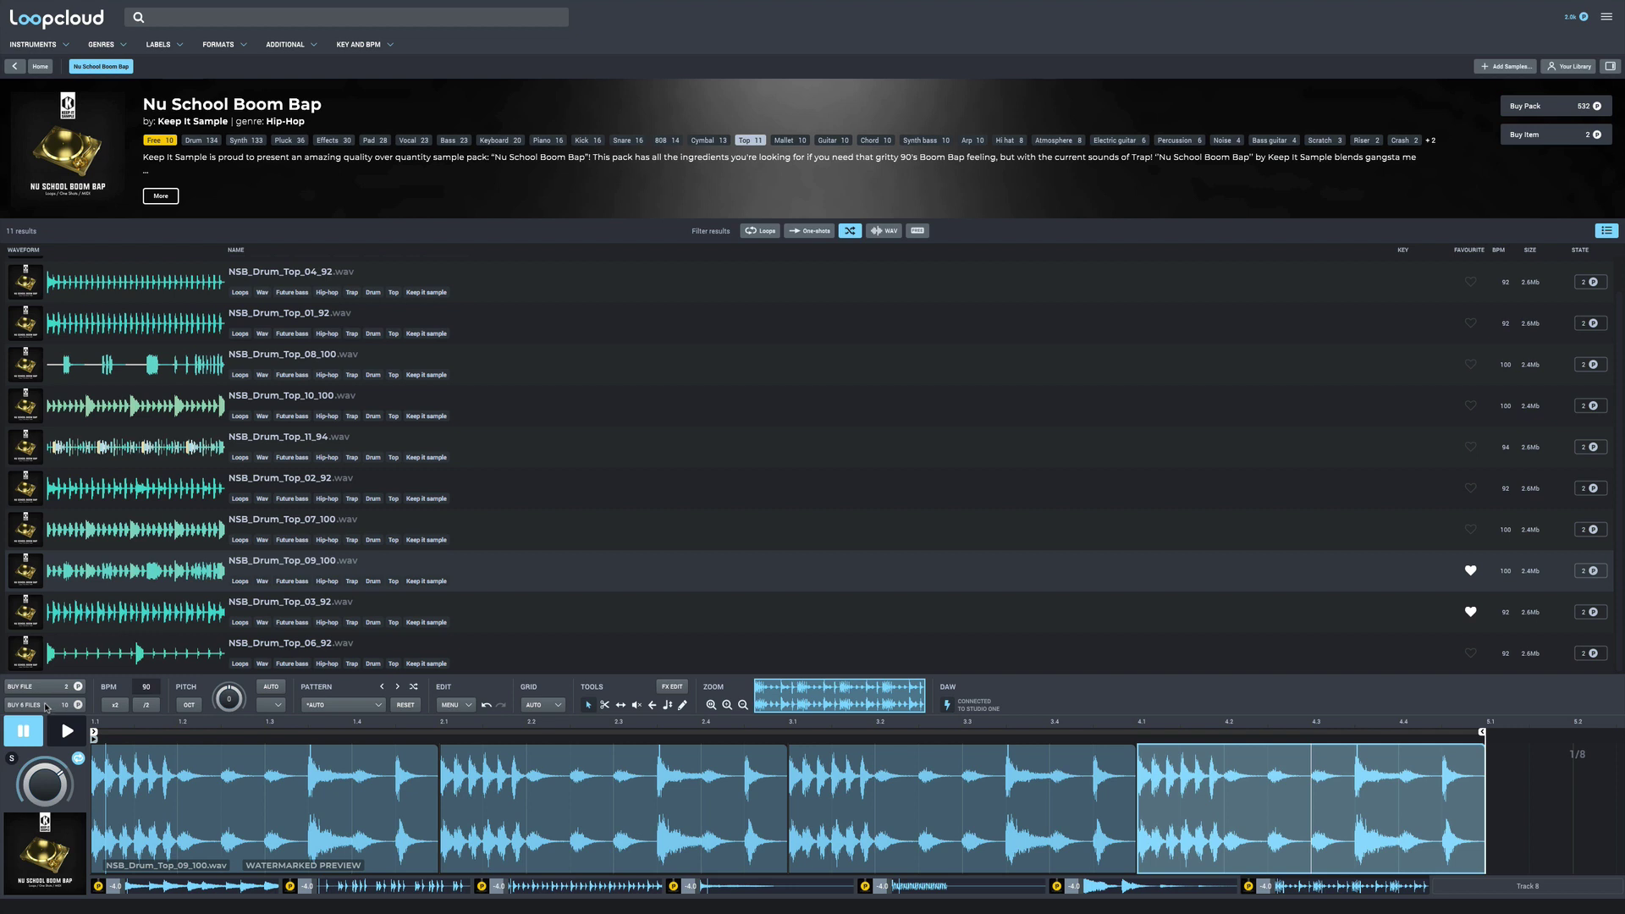
# Buy all 6 files, then drag the processed drum tops into Studio One as multitrack_processed_(14)
pyautogui.click(44, 705)
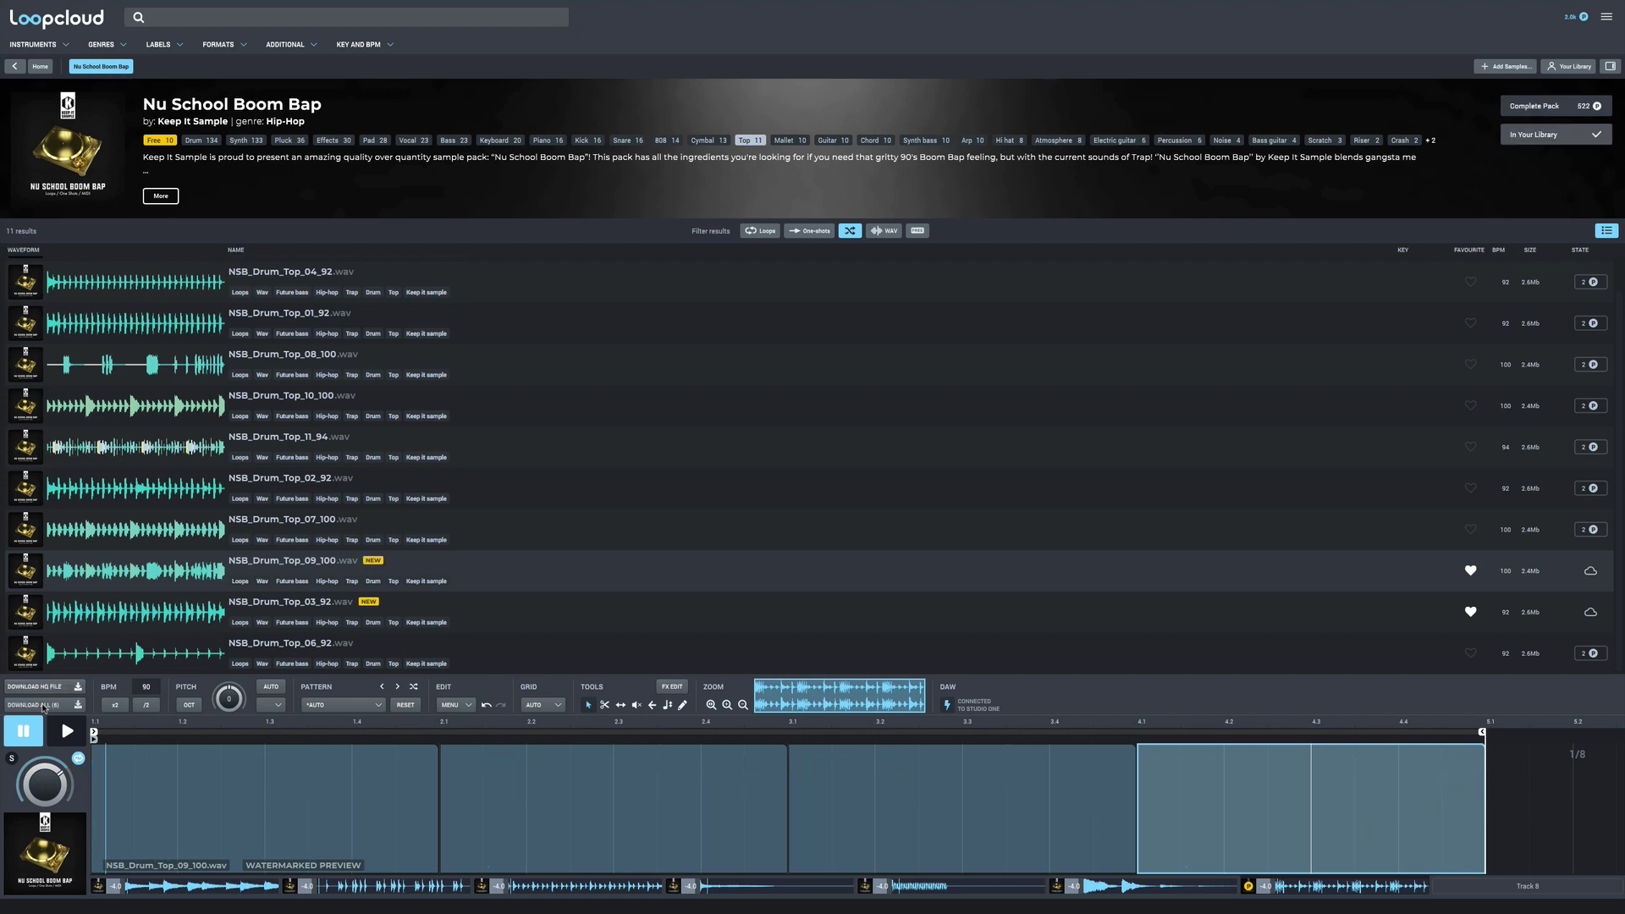
pyautogui.click(44, 705)
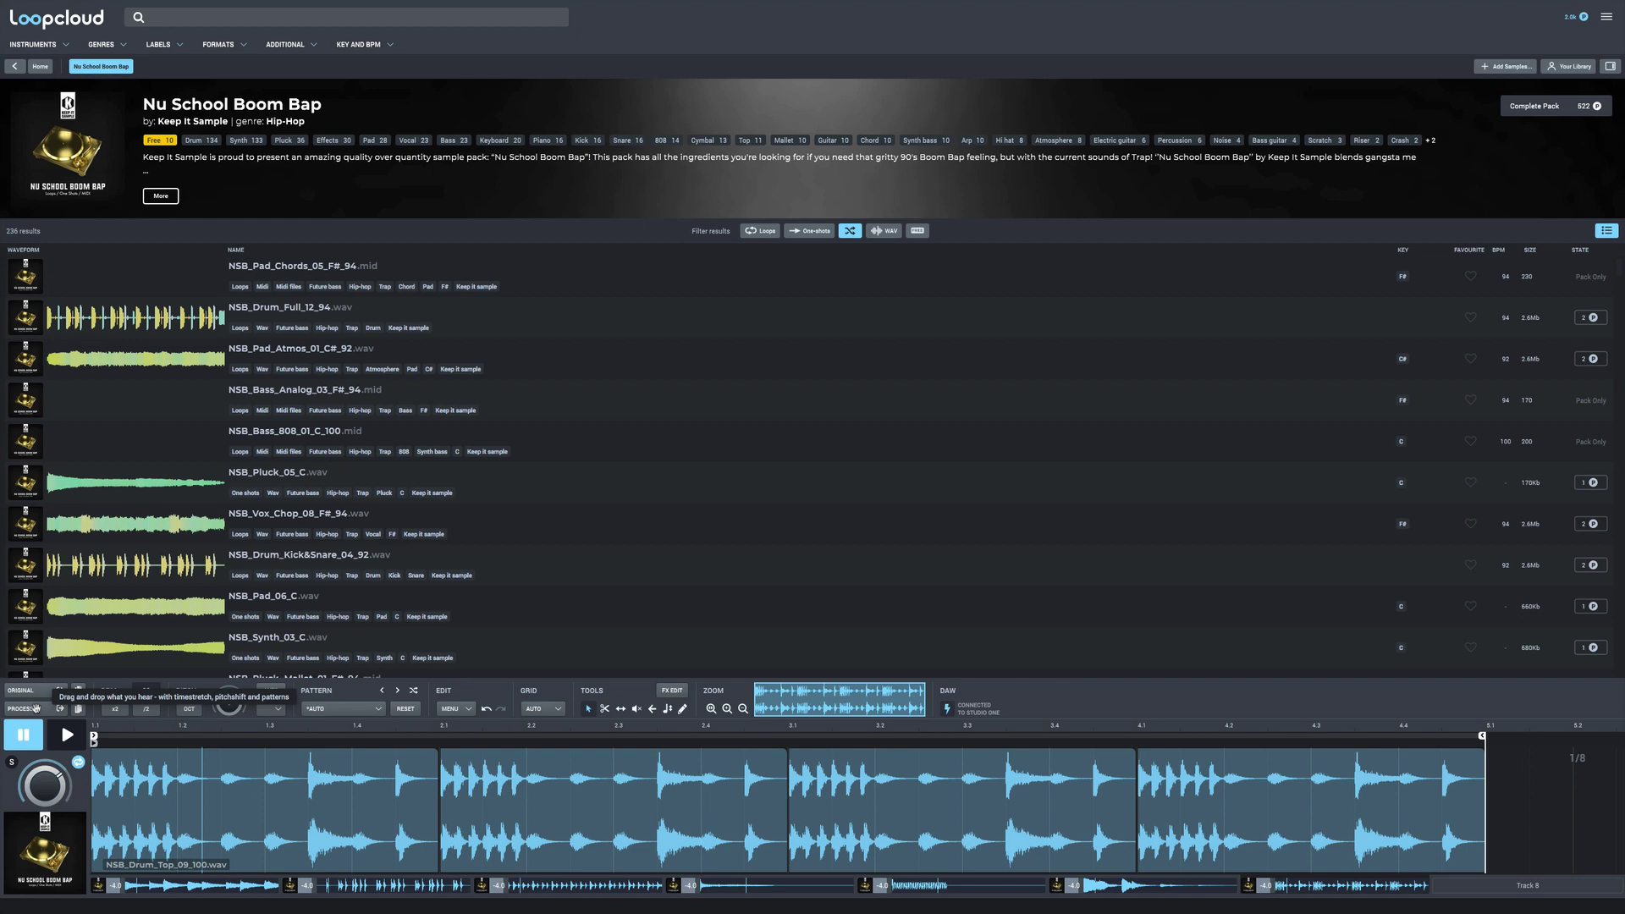
pyautogui.moveTo(23, 706); pyautogui.dragTo(38, 713)
pyautogui.press('super+Tab')
pyautogui.moveTo(145, 653); pyautogui.dragTo(181, 579)
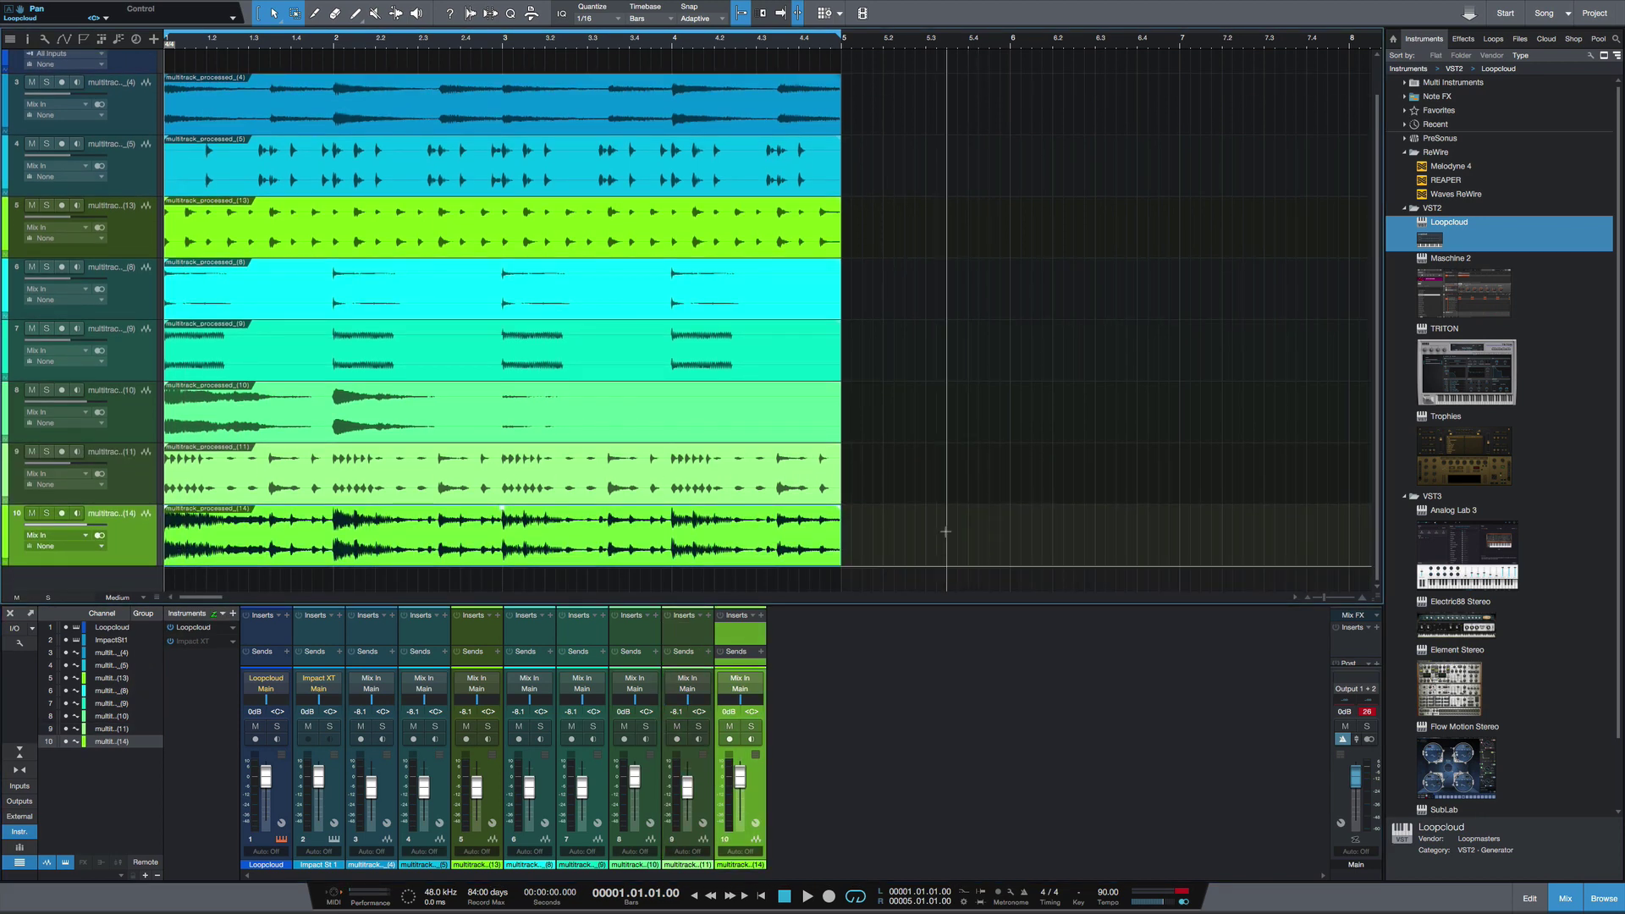
pyautogui.press('super+Tab')
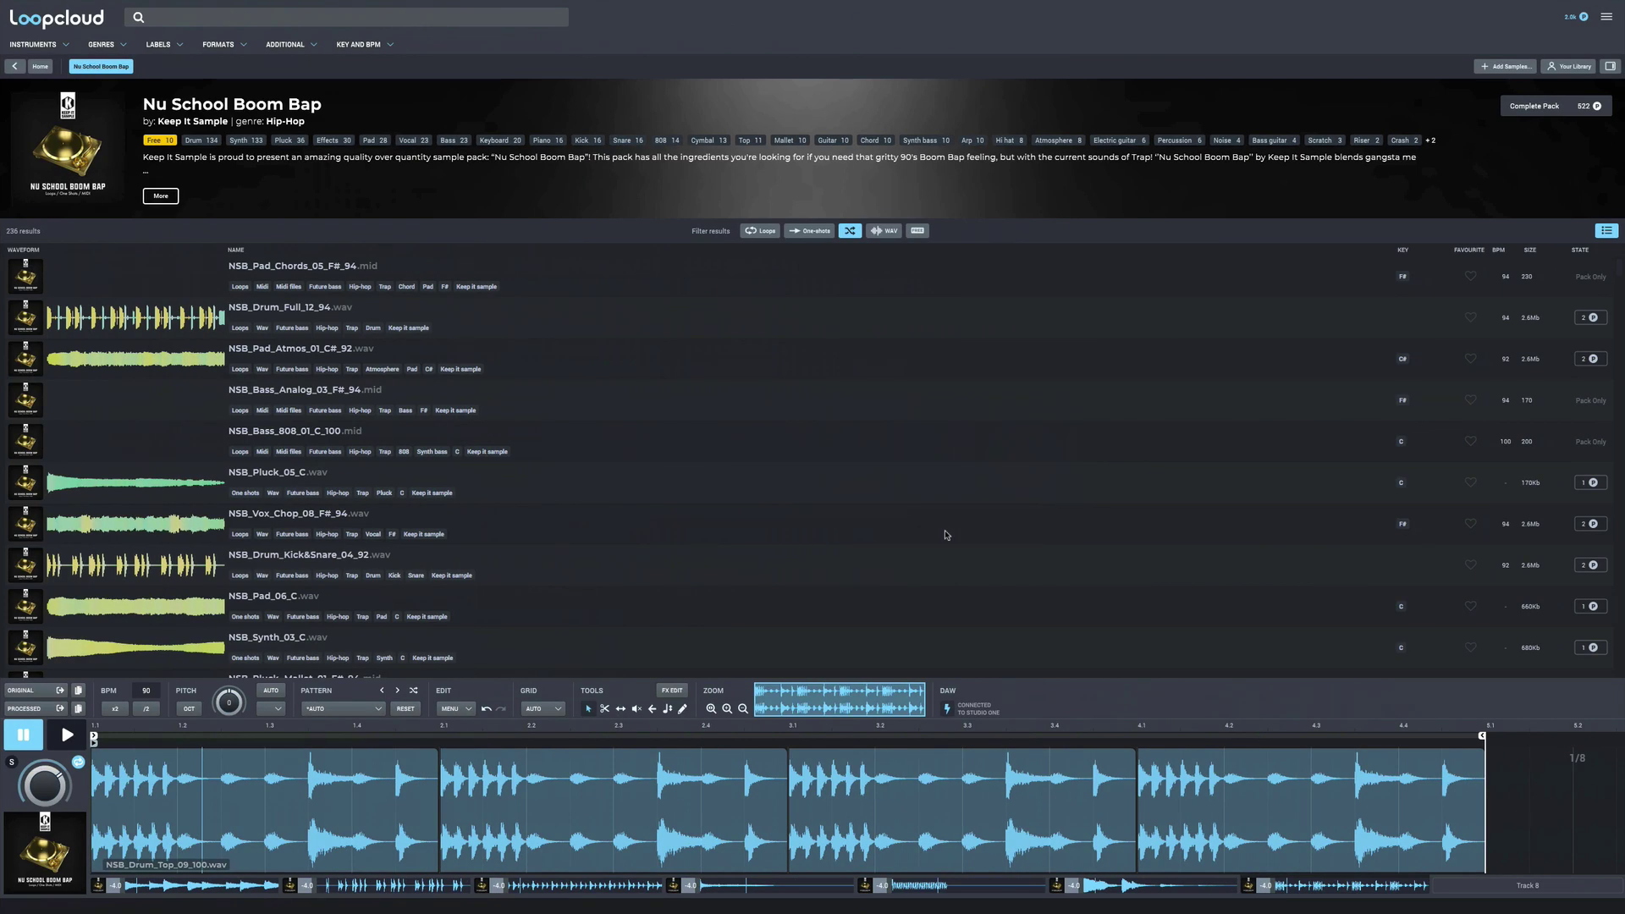